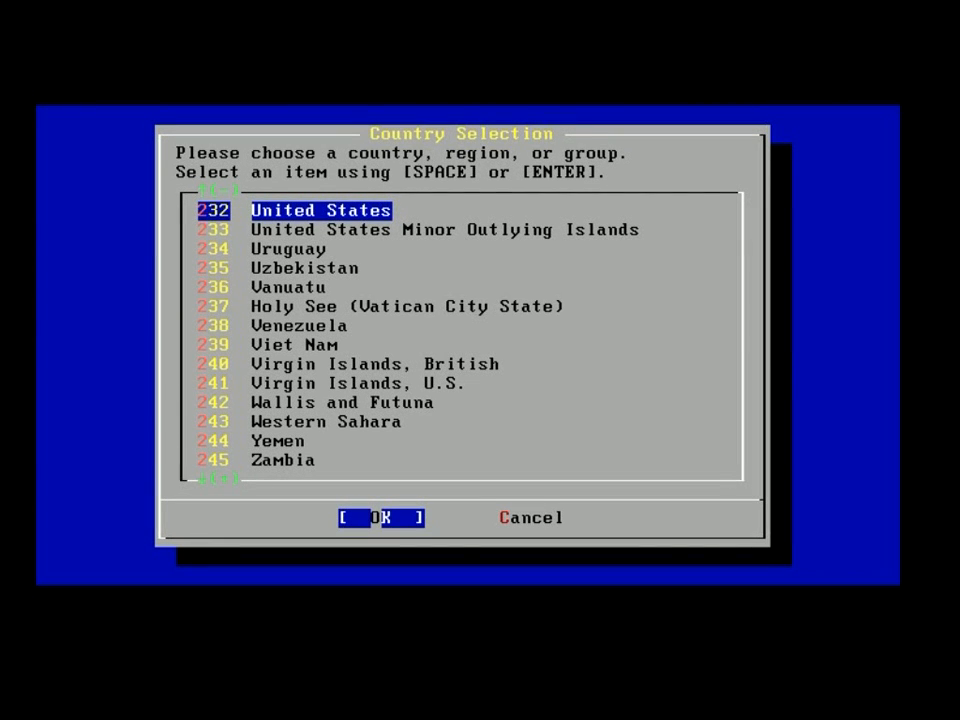
# Keep United States as the country and start a Standard installation.
pyautogui.press('Return')
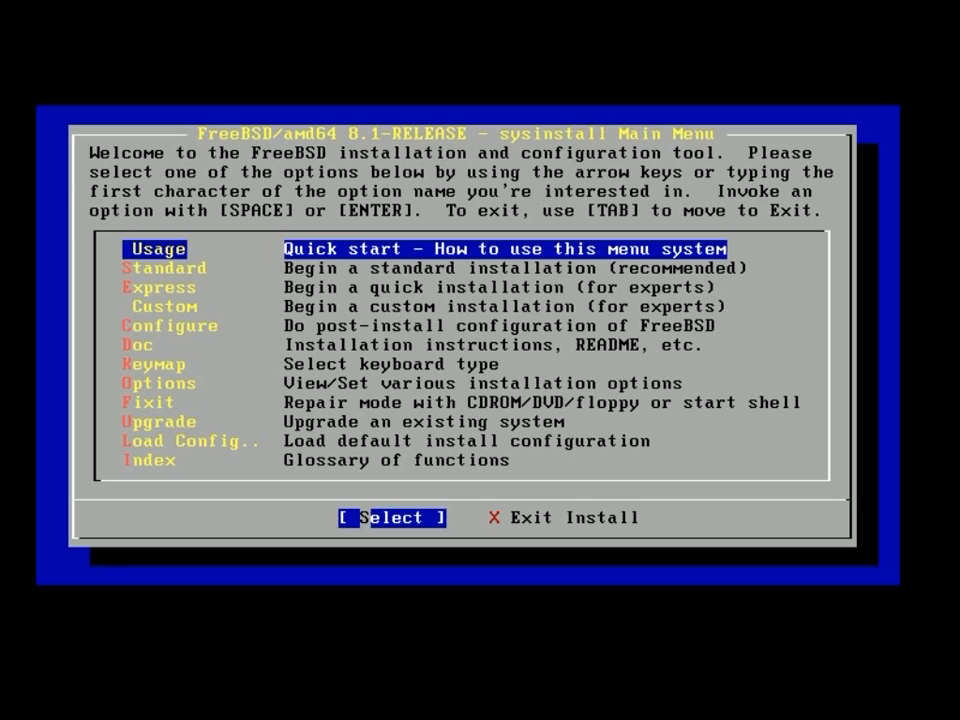
pyautogui.press('Down')
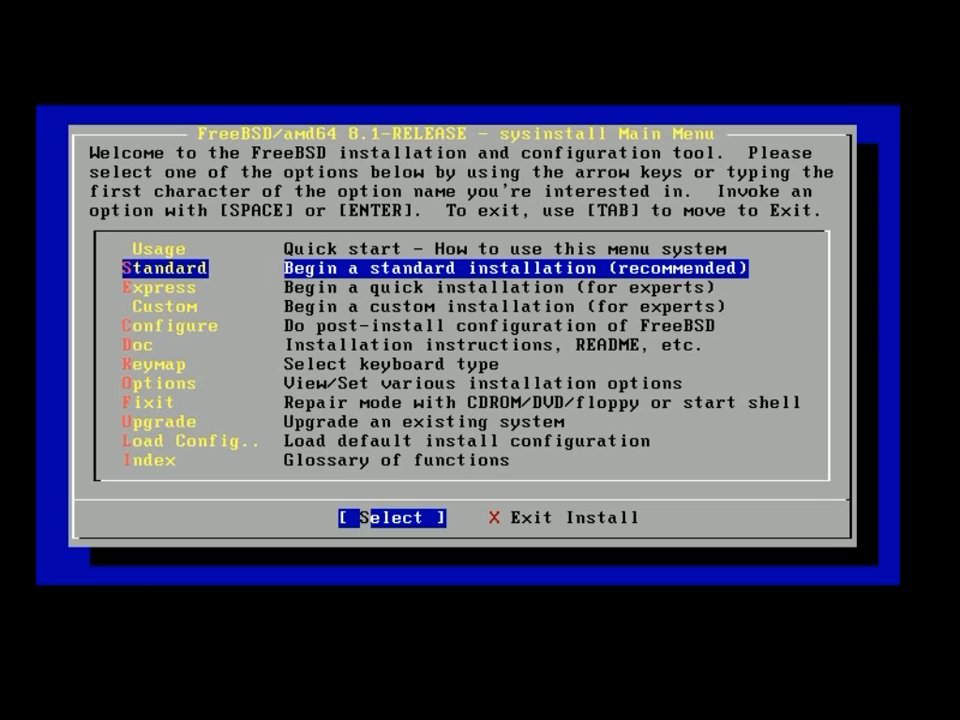
pyautogui.press('Return')
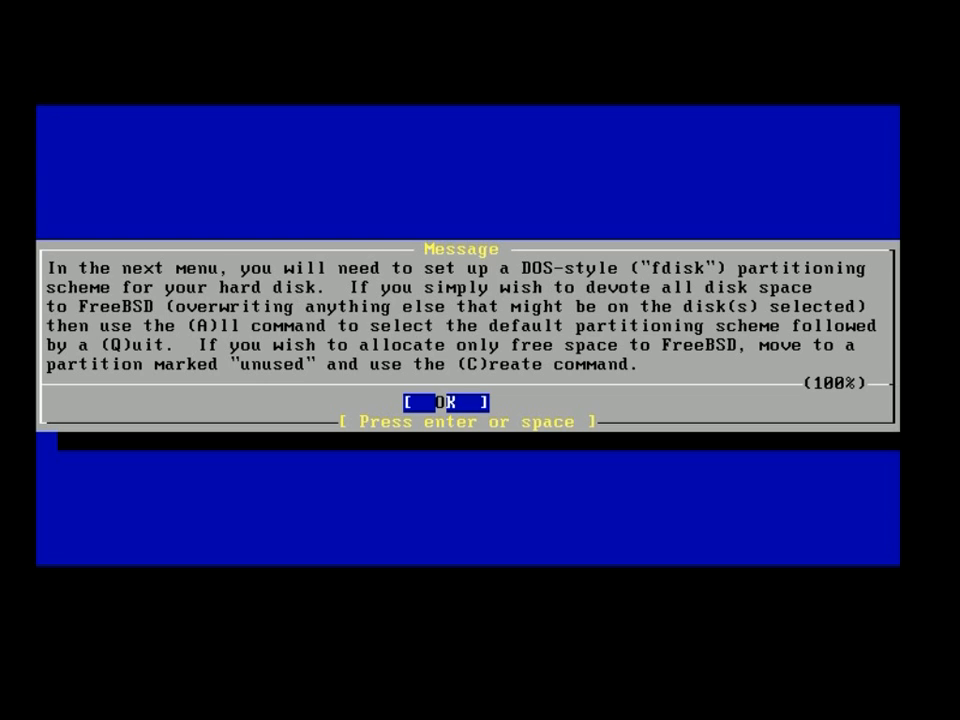
# Create an 8G FreeBSD slice da0s1 of type 165 at the start of disk da0.
pyautogui.press('Return')
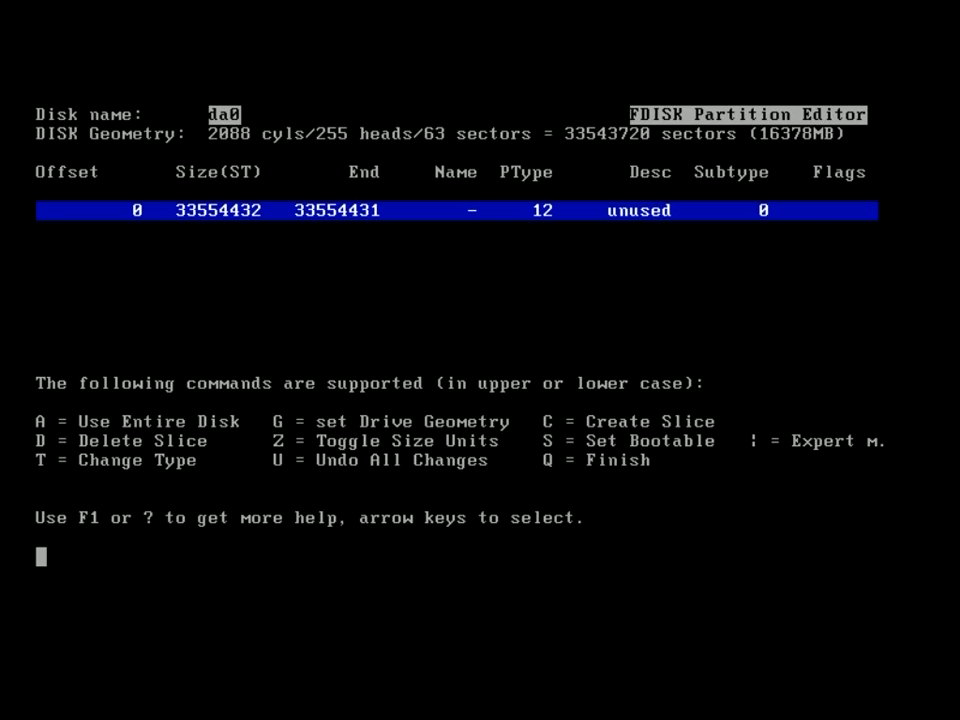
pyautogui.press('c')
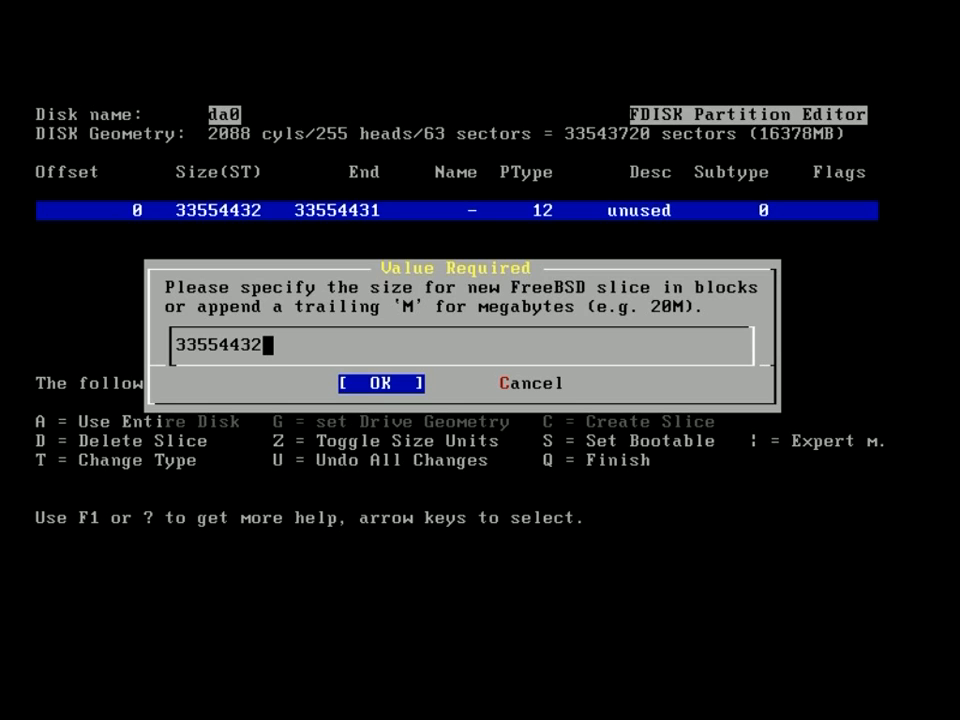
pyautogui.press('BackSpace')
pyautogui.press('BackSpace')
pyautogui.press('BackSpace')
pyautogui.press('BackSpace')
pyautogui.press('BackSpace')
pyautogui.press('BackSpace')
pyautogui.press('BackSpace')
pyautogui.press('BackSpace')
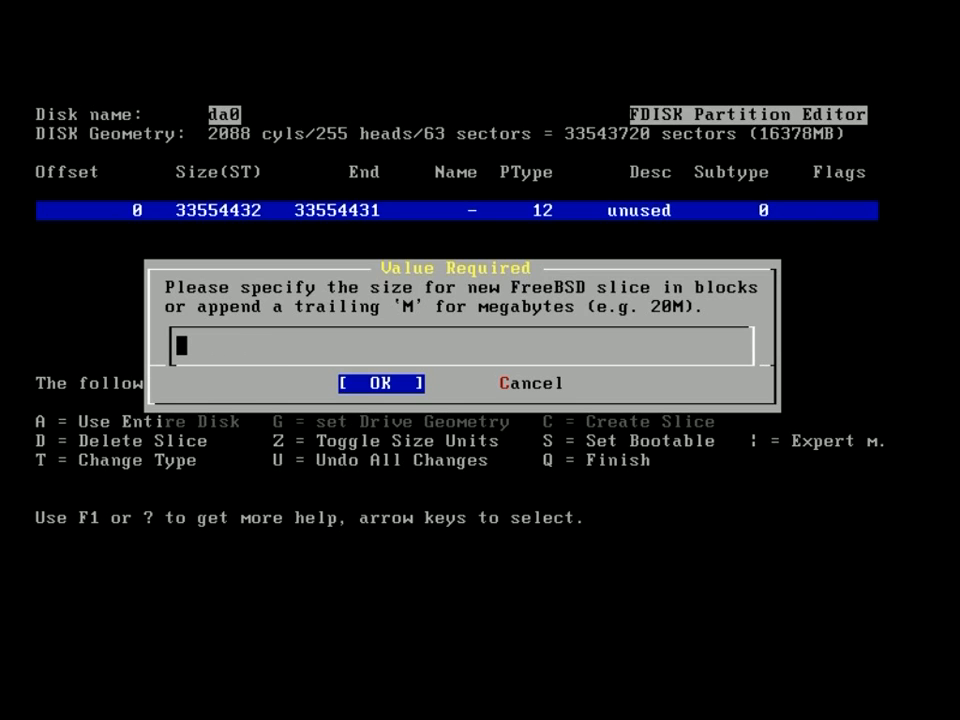
pyautogui.write('*')
pyautogui.press('BackSpace')
pyautogui.write('8G')
pyautogui.press('Return')
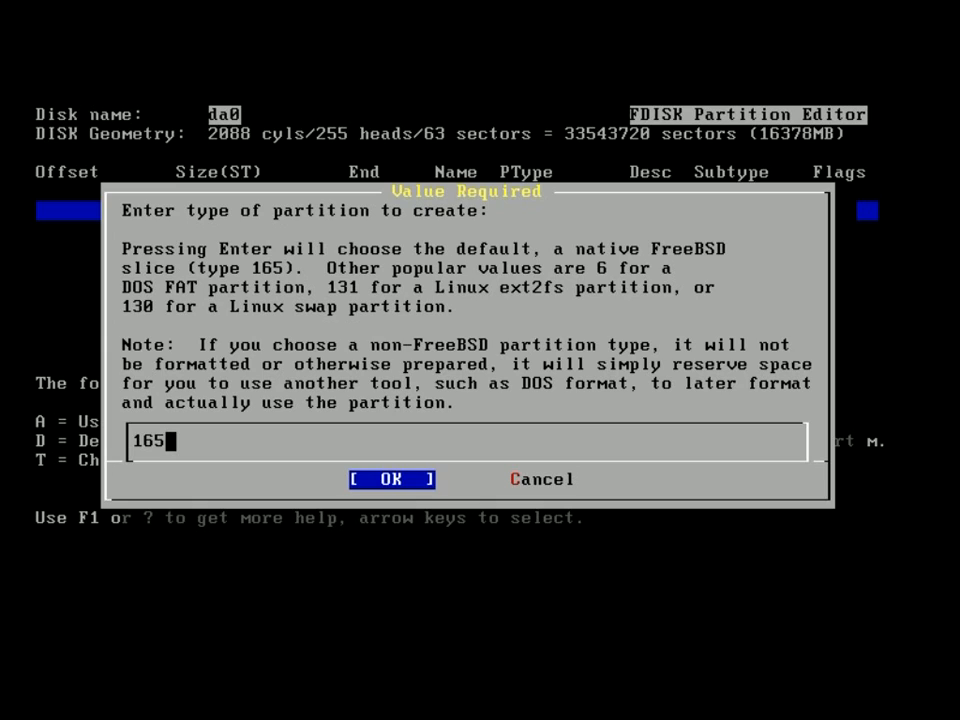
pyautogui.press('Return')
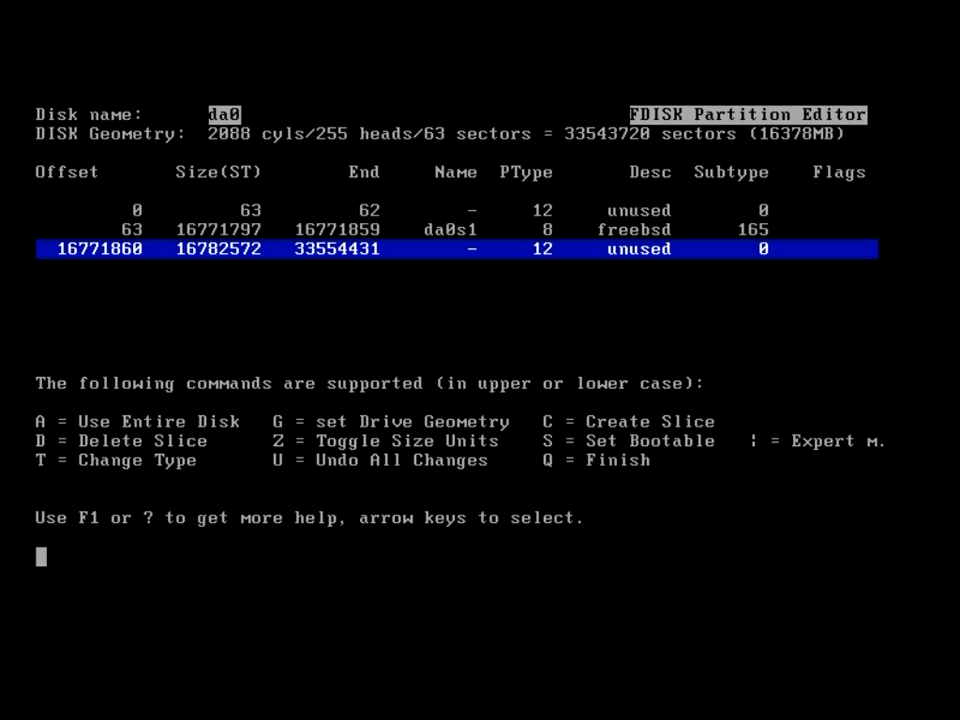
pyautogui.press('c')
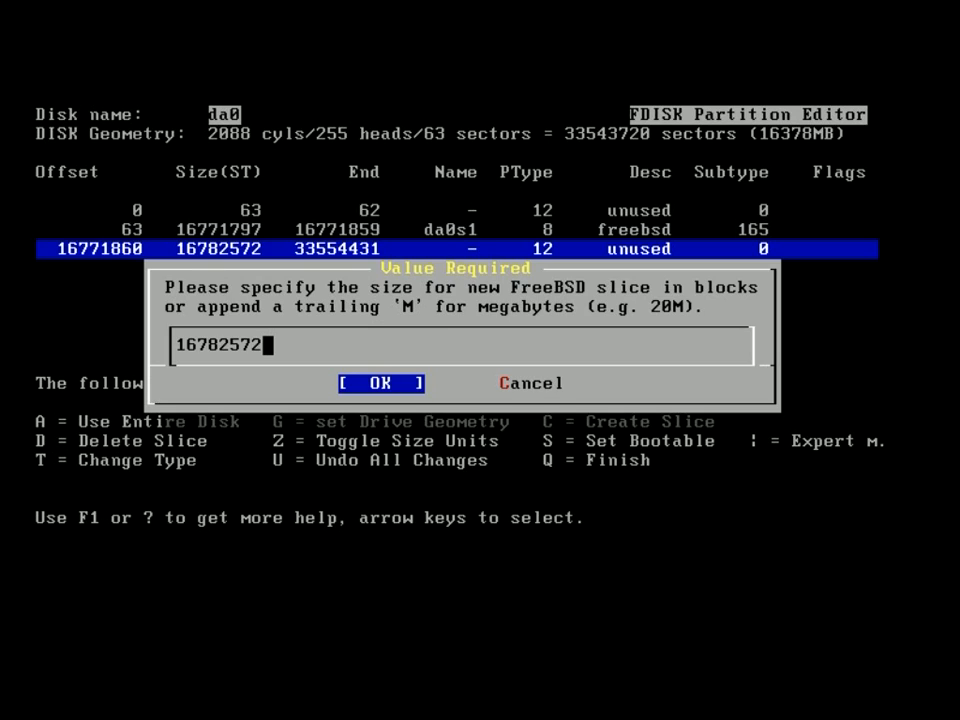
# Add a type-165 slice da0s2 using all remaining space, then mark da0s1 bootable.
pyautogui.press('Return')
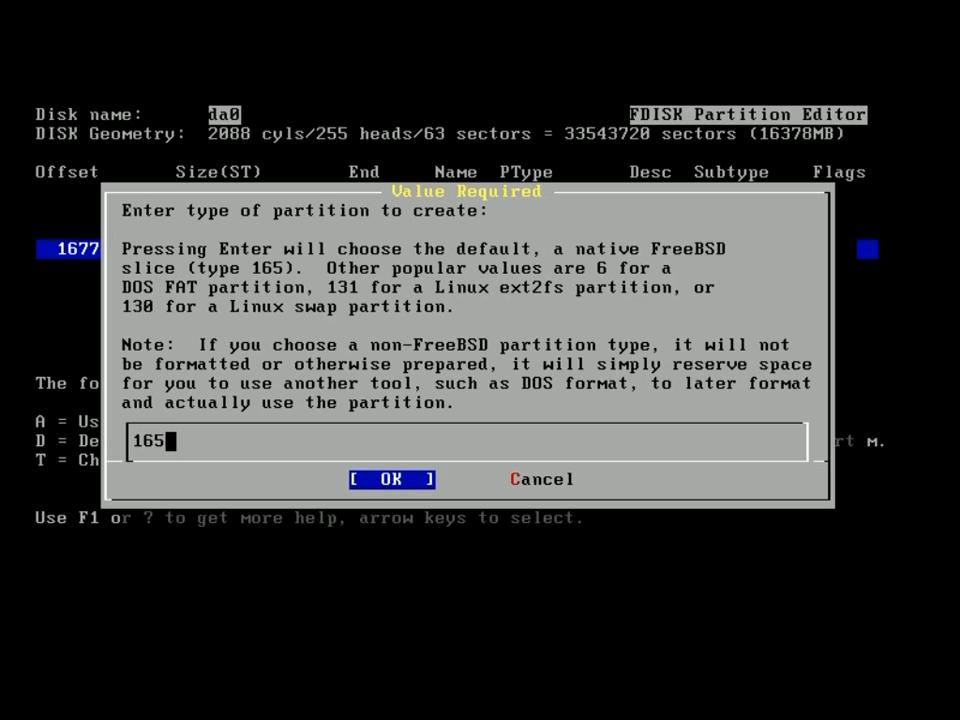
pyautogui.press('Return')
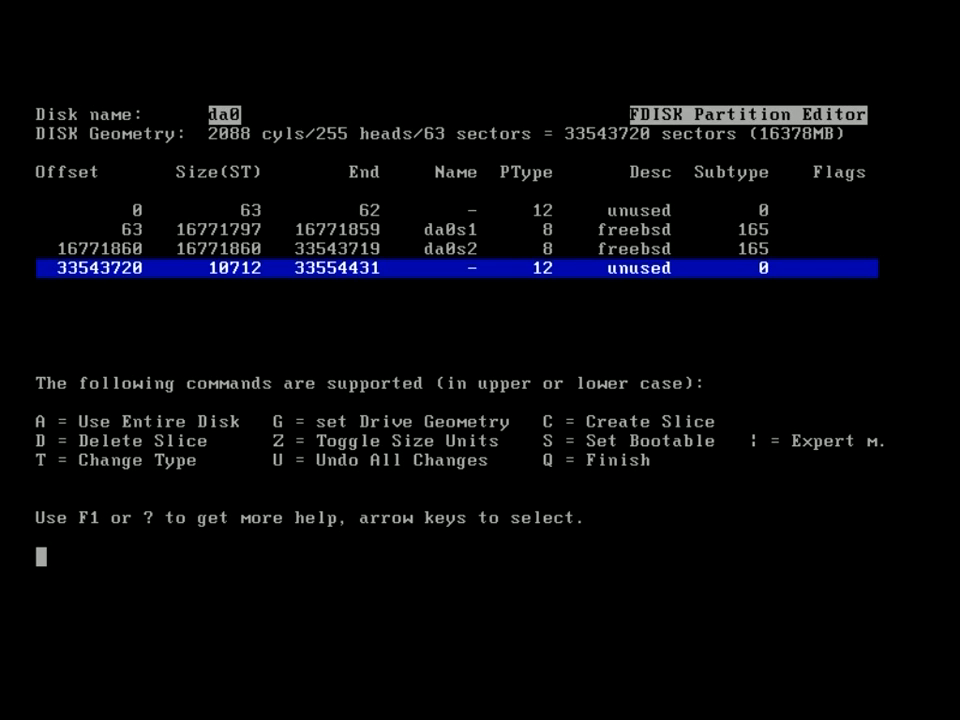
pyautogui.press('Up')
pyautogui.press('Up')
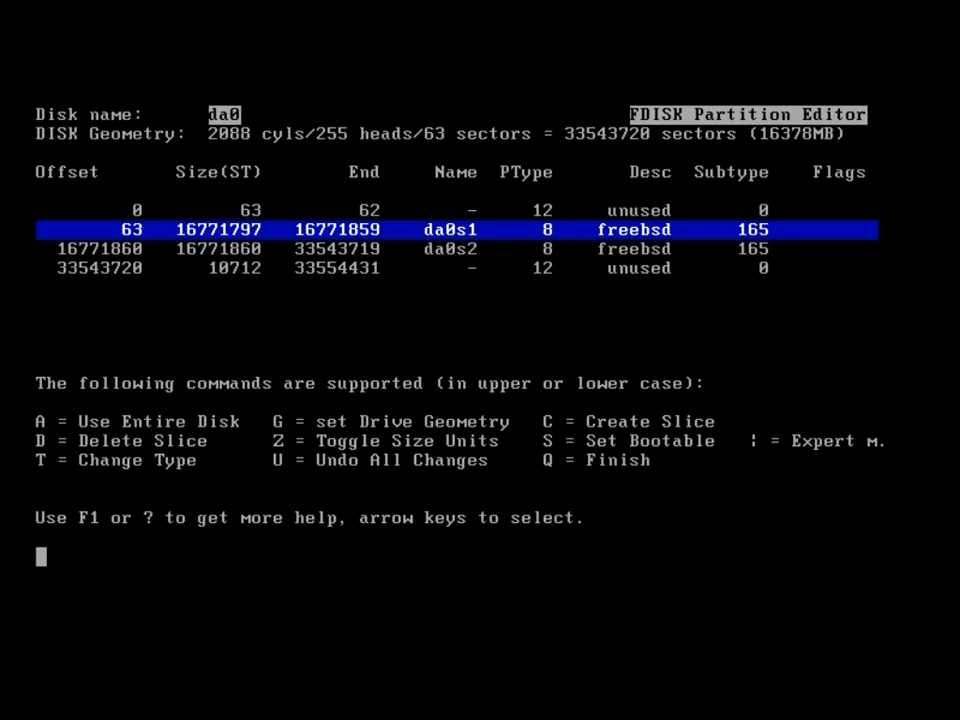
pyautogui.press('Down')
pyautogui.press('Up')
pyautogui.press('s')
# Install a standard MBR on da0 and enter the Disklabel Editor for da0s1 and da0s2.
pyautogui.press('q')
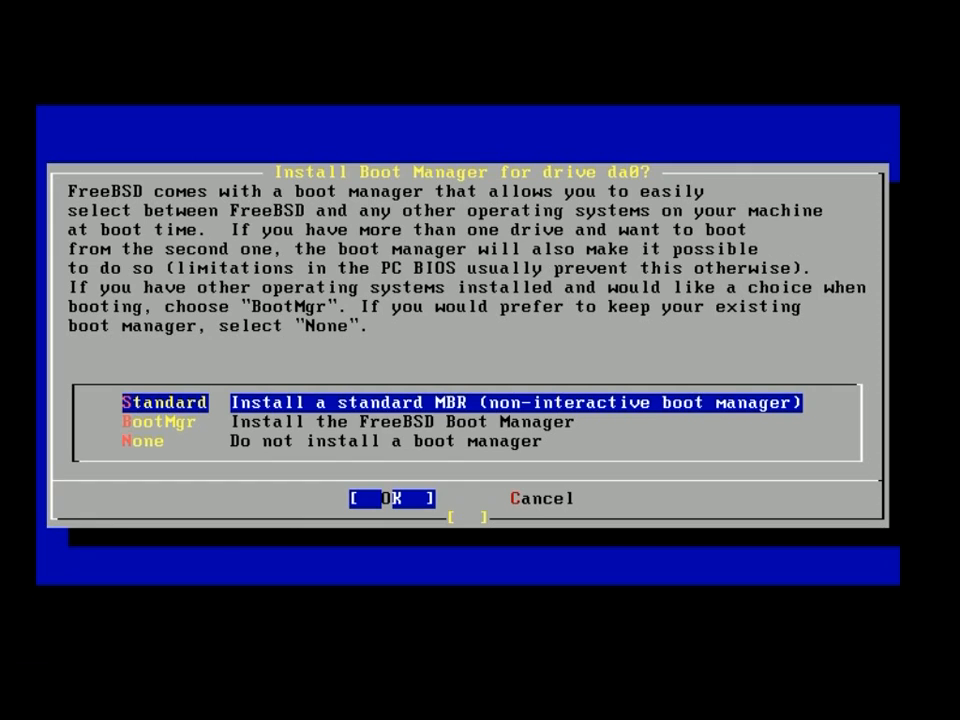
pyautogui.press('Return')
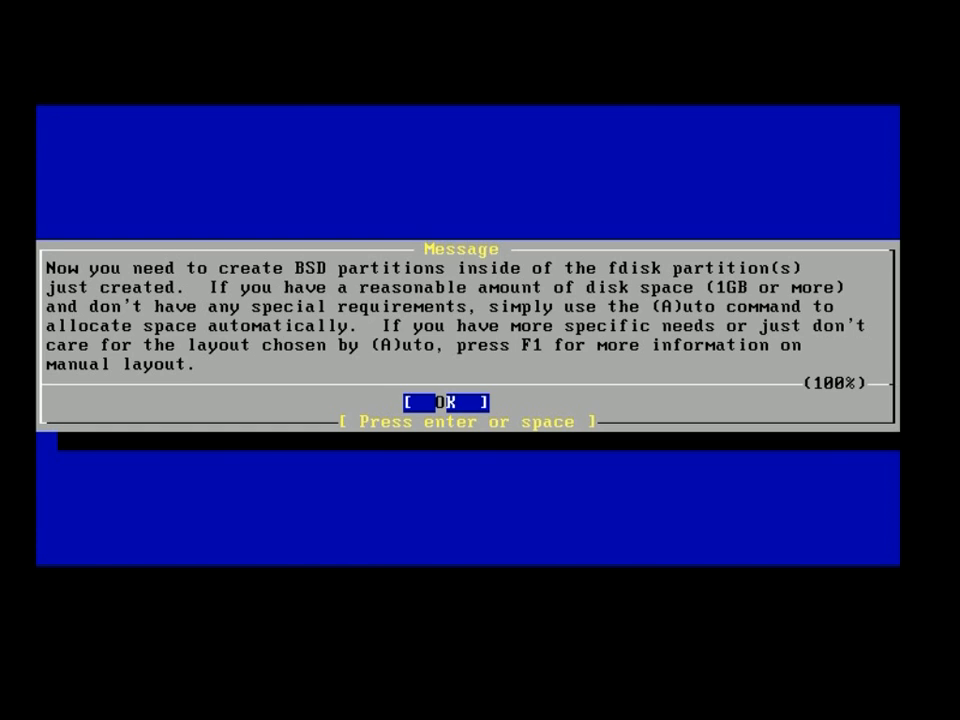
pyautogui.press('Return')
pyautogui.press('Down')
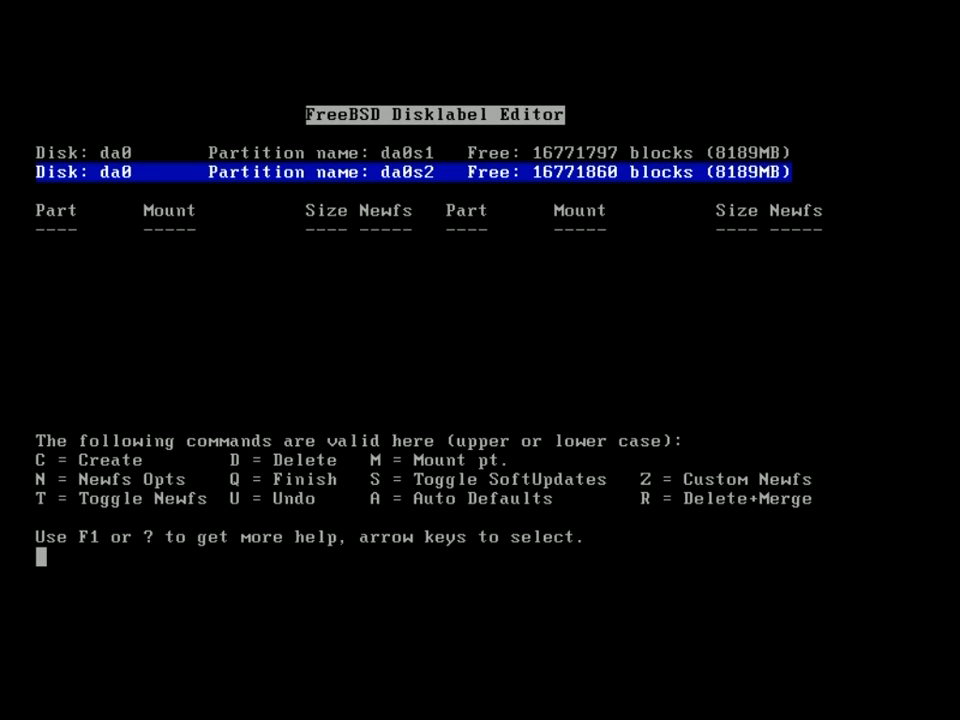
# Create a 6G UFS2 file-system partition da0s1a in slice da0s1, mounted at /.
pyautogui.press('Up')
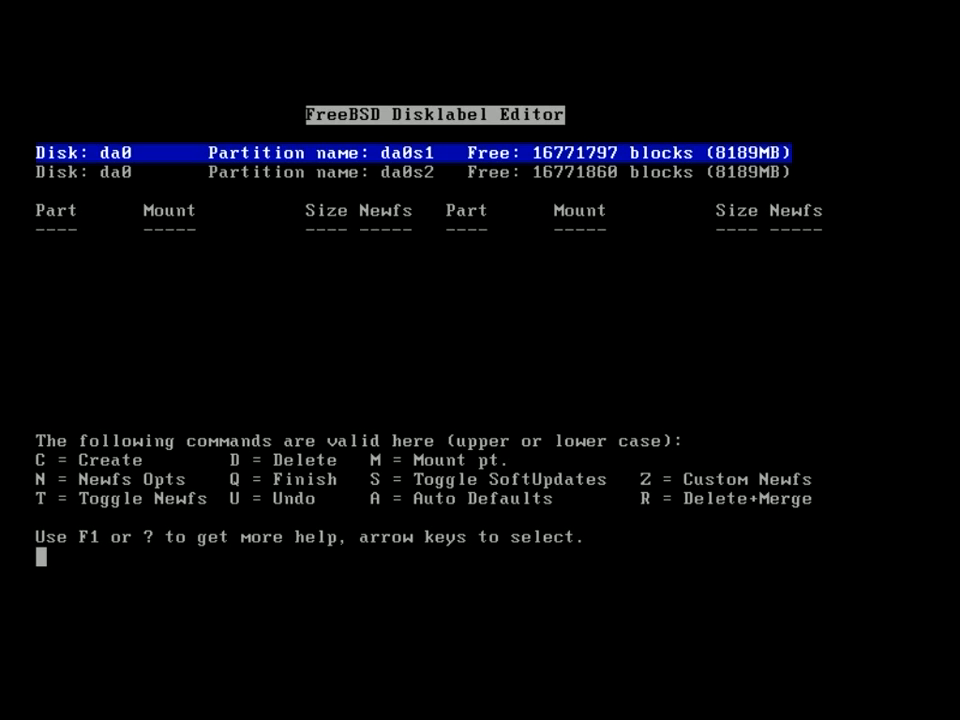
pyautogui.press('c')
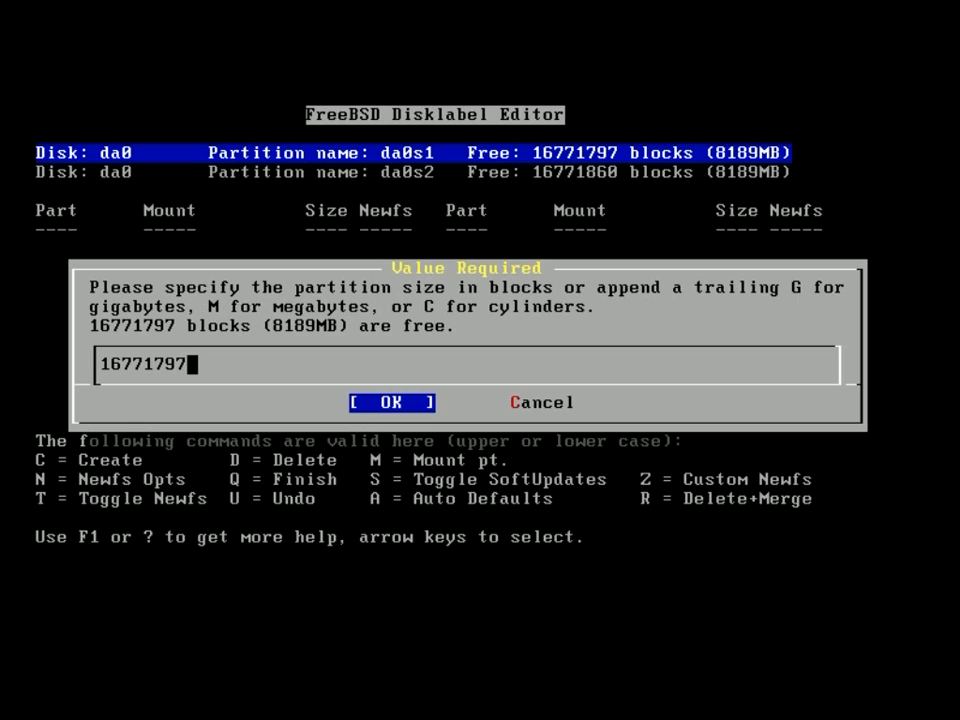
pyautogui.press('BackSpace')
pyautogui.press('BackSpace')
pyautogui.press('BackSpace')
pyautogui.press('BackSpace')
pyautogui.press('BackSpace')
pyautogui.press('BackSpace')
pyautogui.press('BackSpace')
pyautogui.press('BackSpace')
pyautogui.write('6G')
pyautogui.press('Tab')
pyautogui.press('Return')
pyautogui.press('Return')
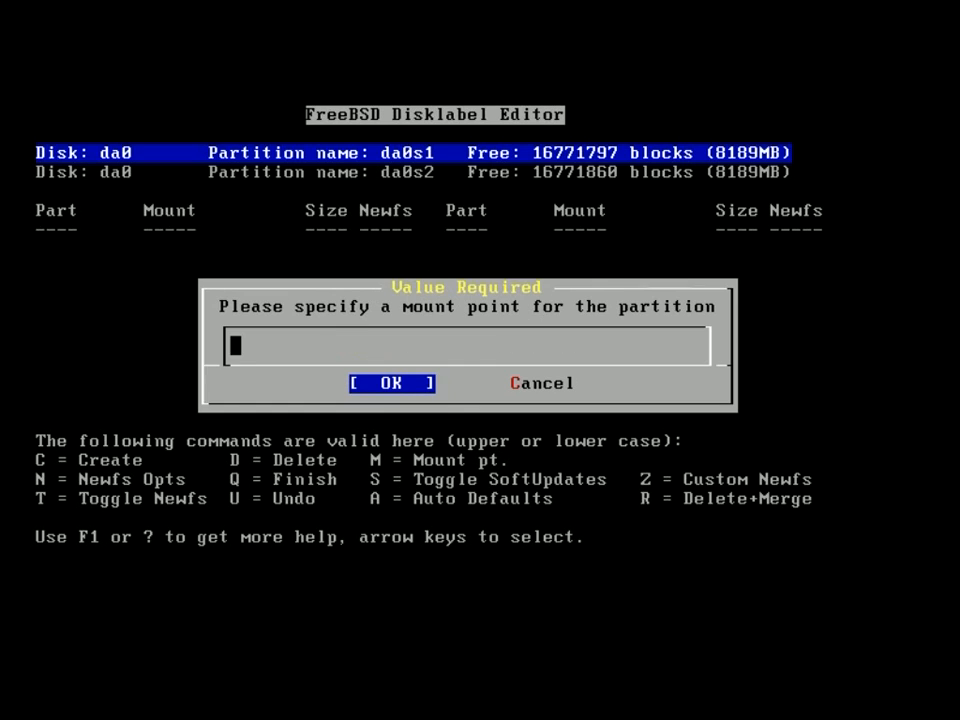
pyautogui.write('/')
pyautogui.press('Tab')
pyautogui.press('Return')
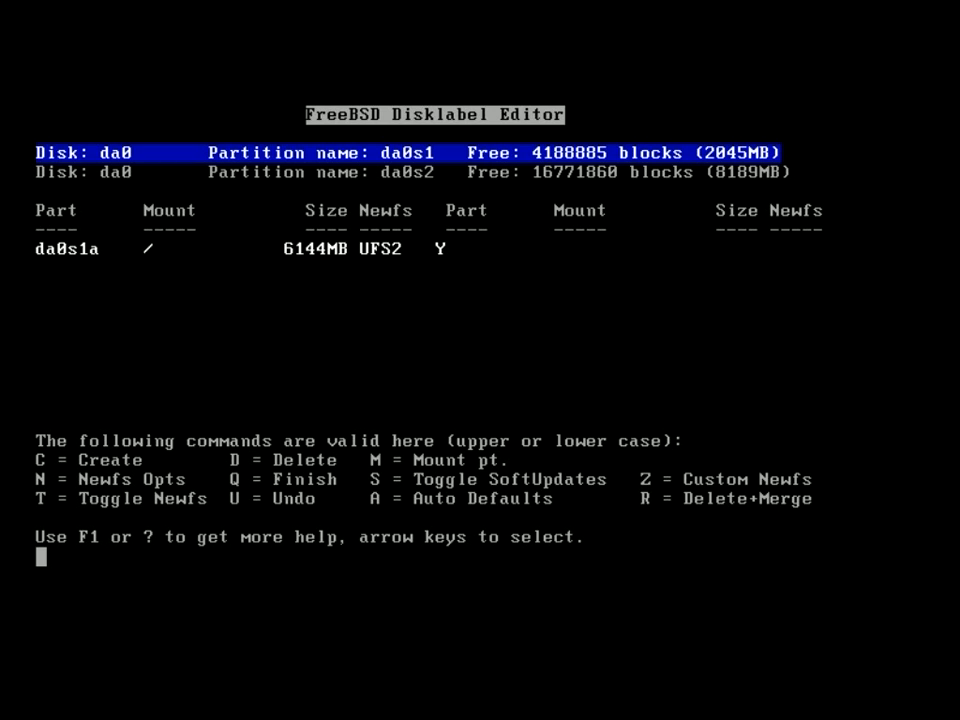
# Use the remaining 4188885 blocks of da0s1 as a 2045MB swap partition da0s1b.
pyautogui.press('c')
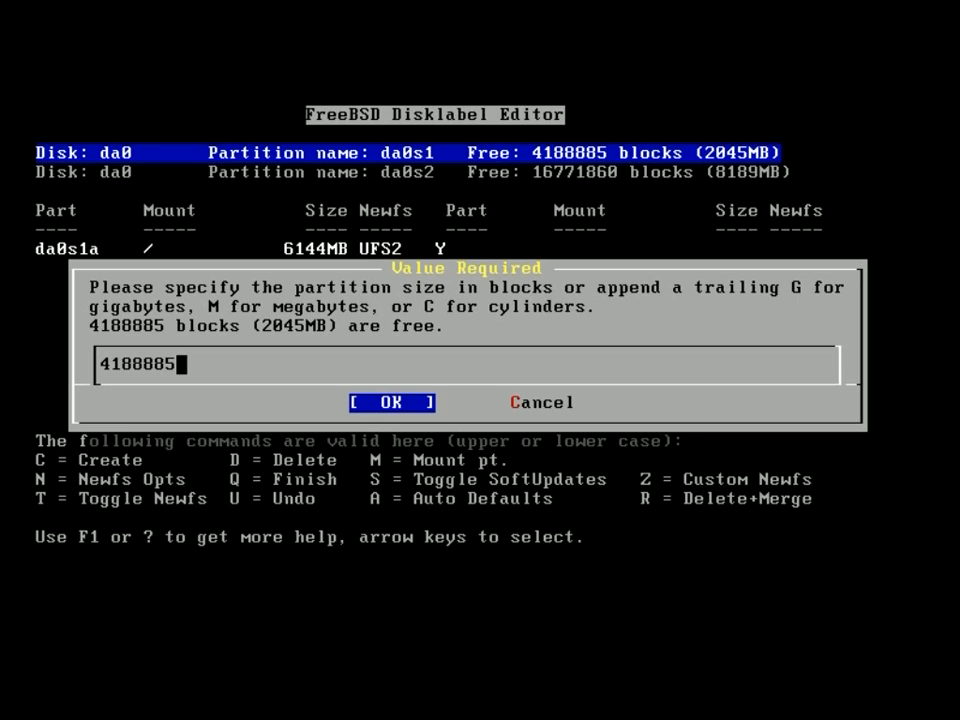
pyautogui.press('Return')
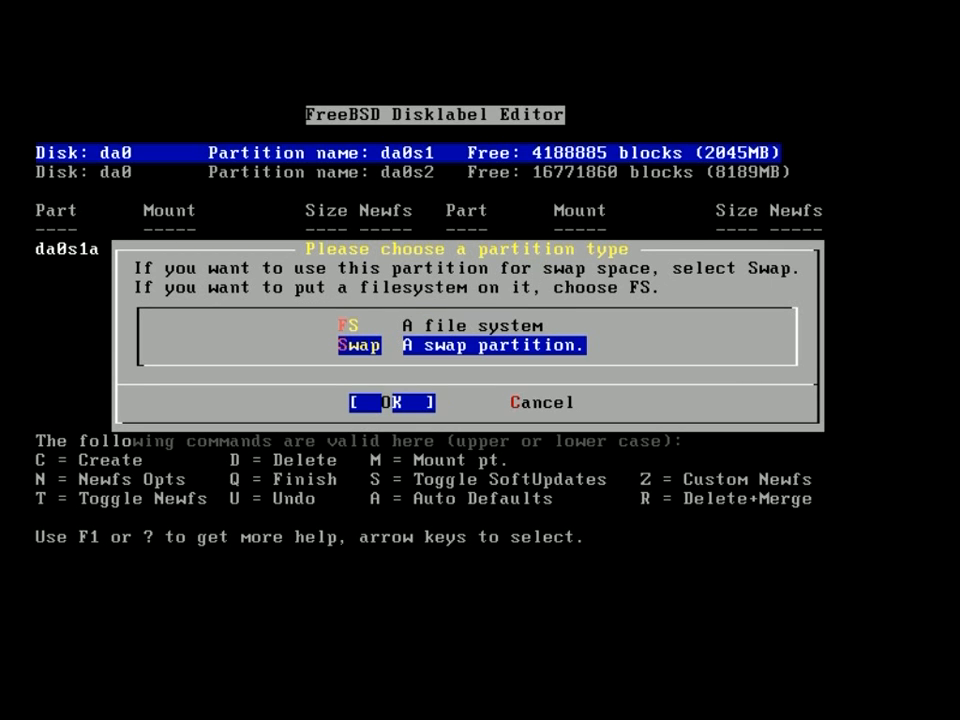
pyautogui.press('Return')
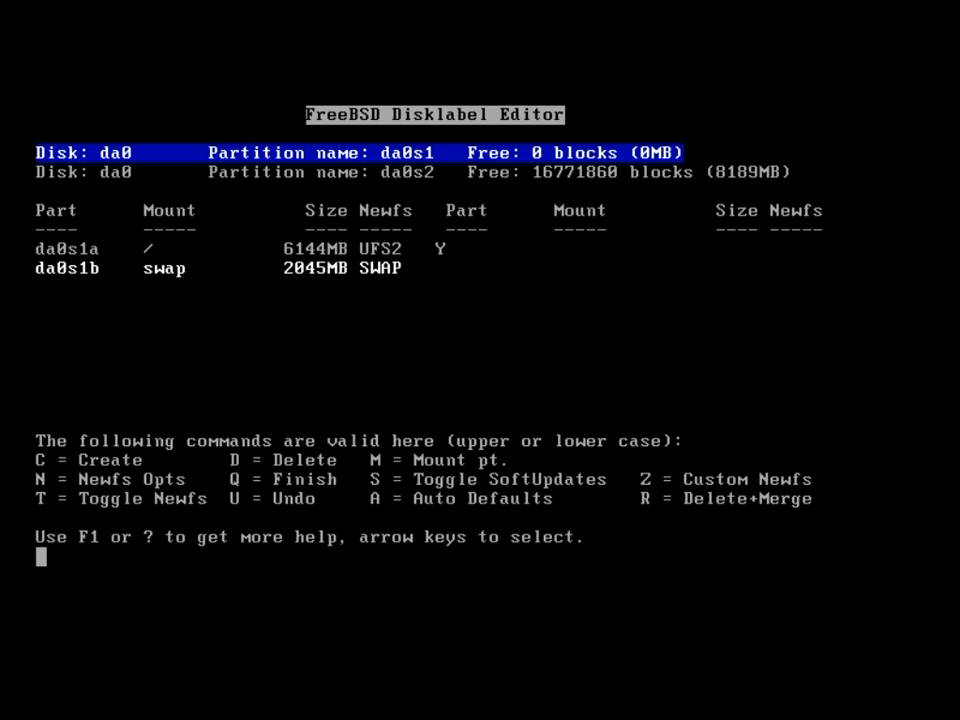
pyautogui.press('Down')
pyautogui.press('Up')
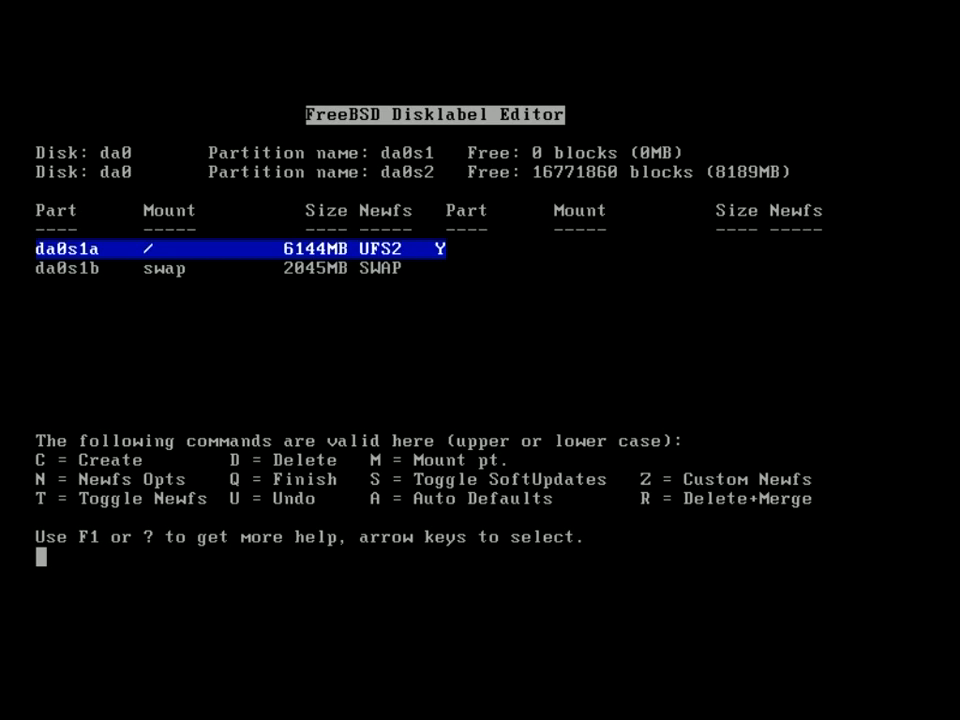
pyautogui.press('Down')
pyautogui.press('Down')
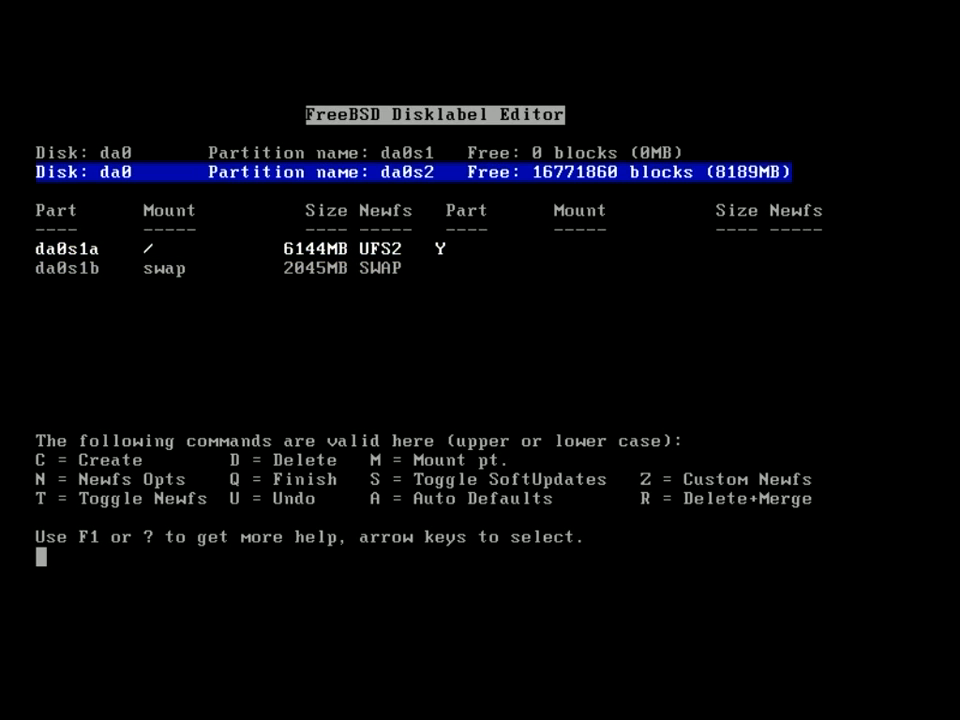
pyautogui.press('Down')
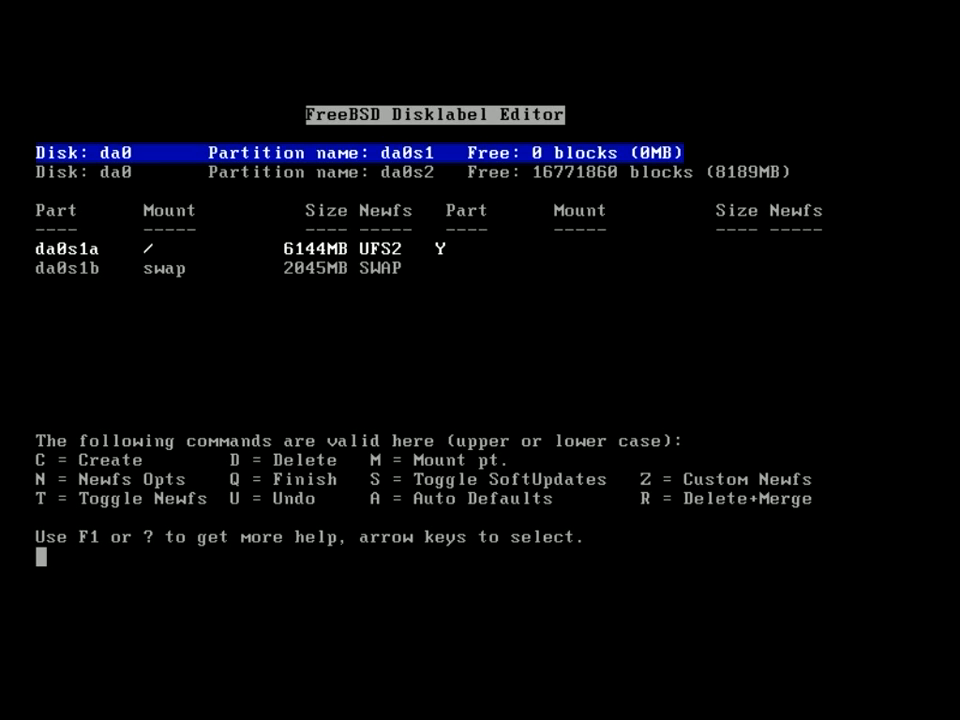
# Select the Minimal distribution set and CD/DVD as the installation media.
pyautogui.press('q')
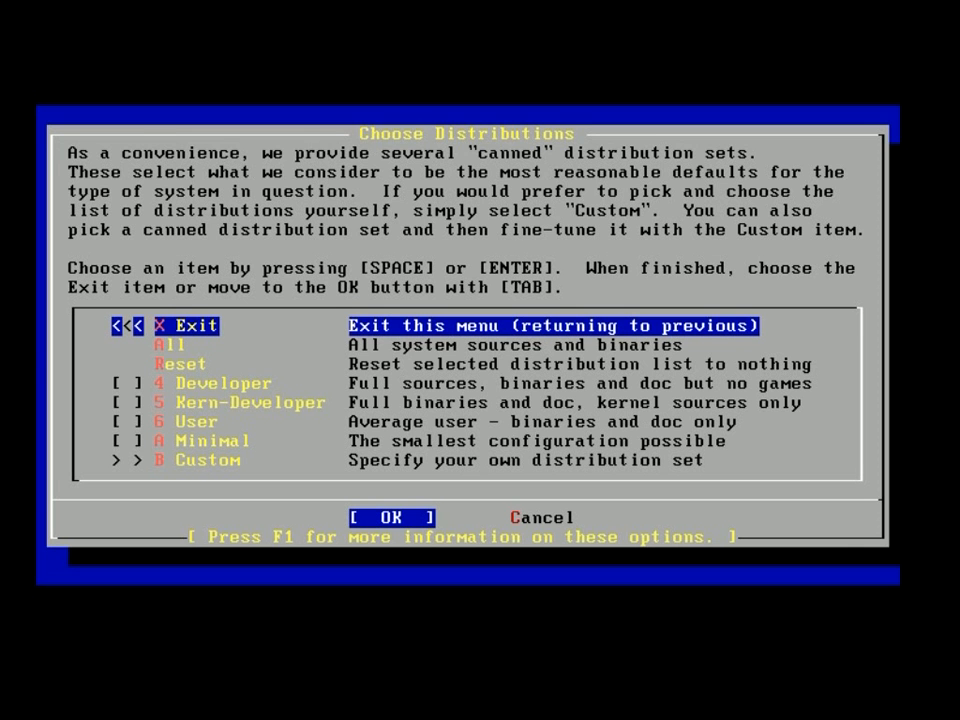
pyautogui.press('Down')
pyautogui.press('Down')
pyautogui.press('Down')
pyautogui.press('Down')
pyautogui.press('Down')
pyautogui.press('Down')
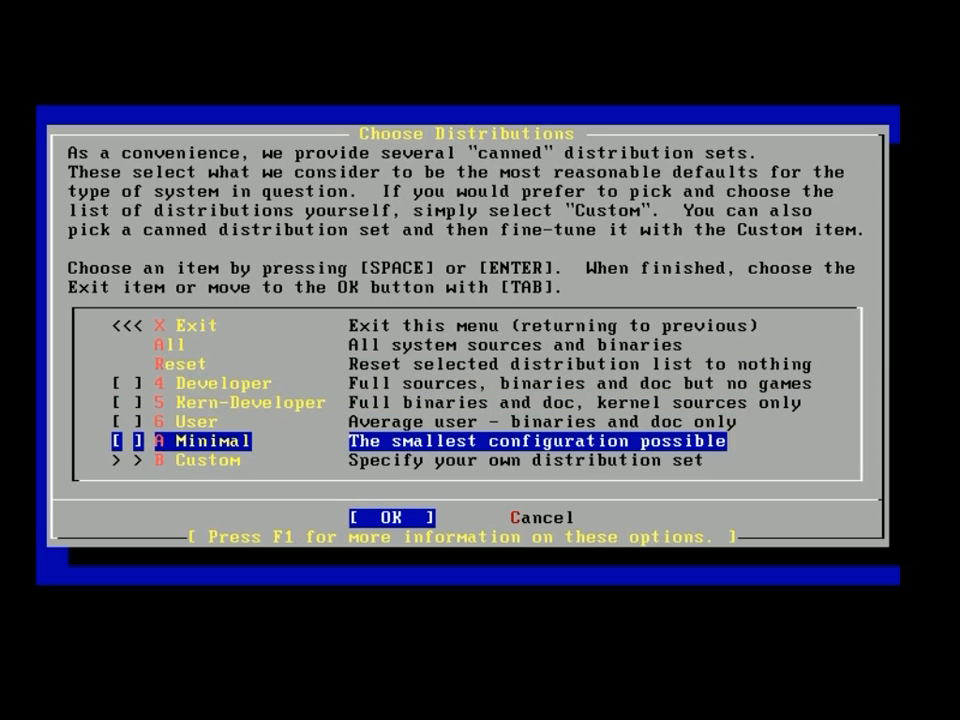
pyautogui.press('space')
pyautogui.press('Up')
pyautogui.press('Up')
pyautogui.press('Up')
pyautogui.press('Up')
pyautogui.press('Up')
pyautogui.press('Up')
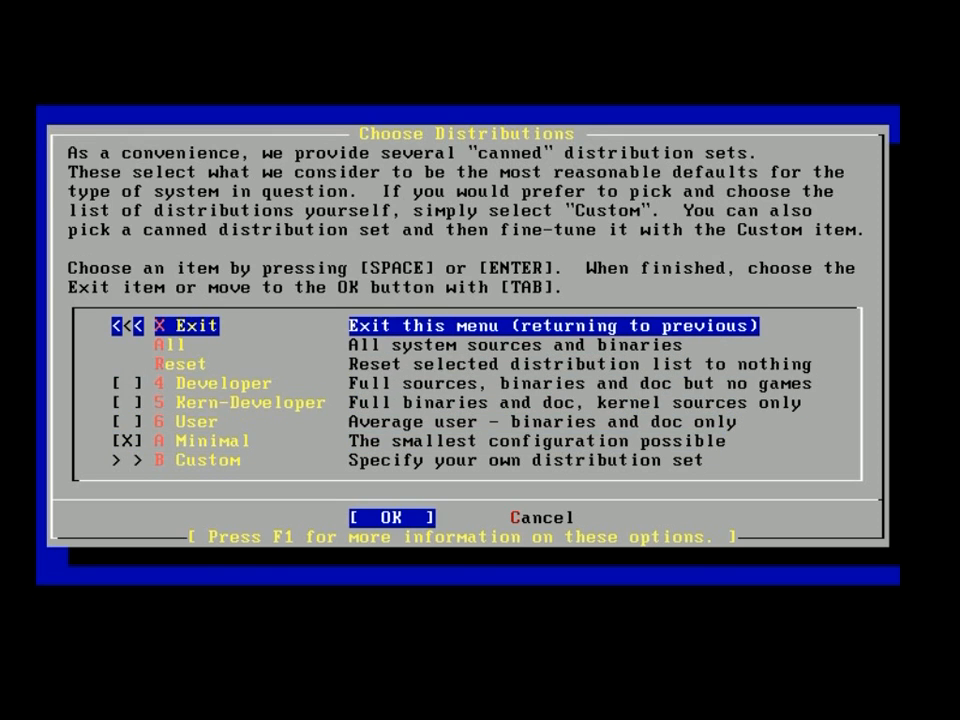
pyautogui.press('Return')
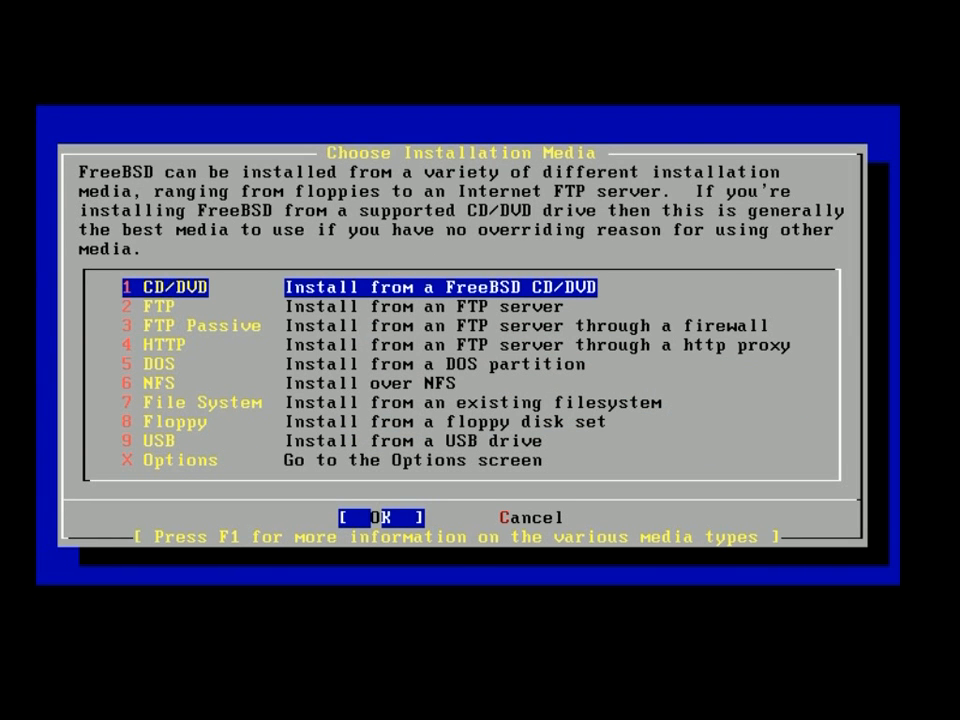
pyautogui.press('Return')
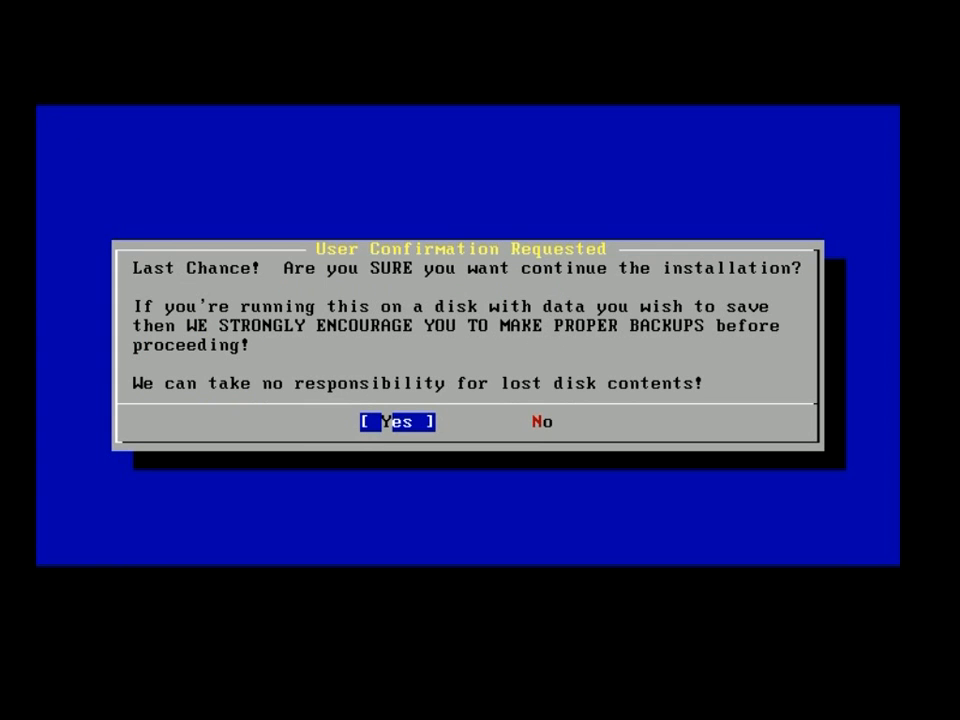
# Confirm the Last Chance dialog and acknowledge the installation-complete message.
pyautogui.press('Return')
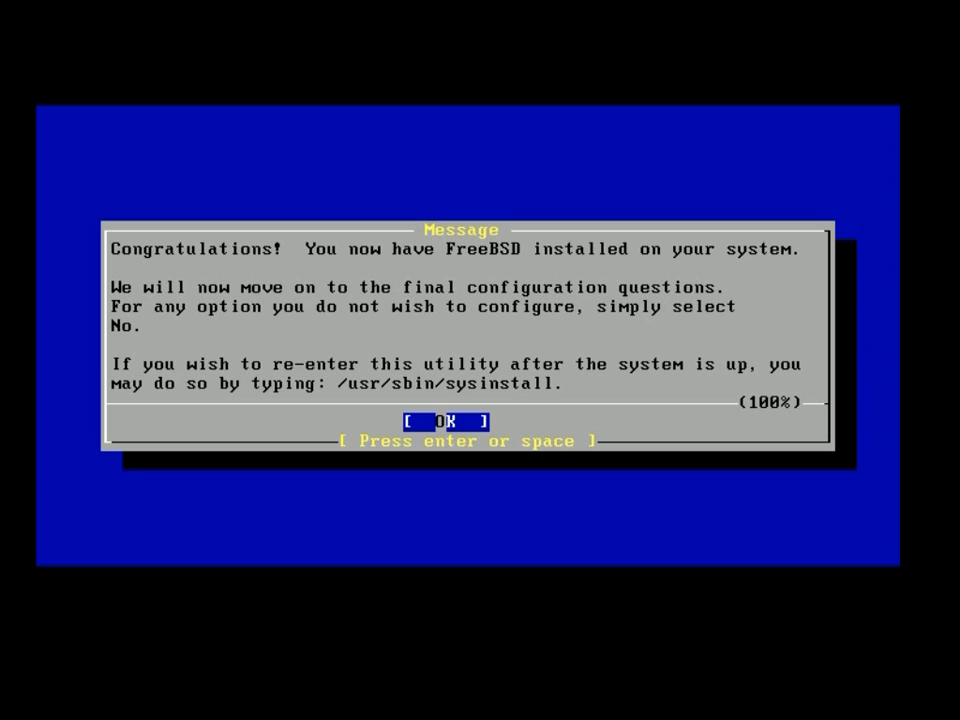
pyautogui.press('Return')
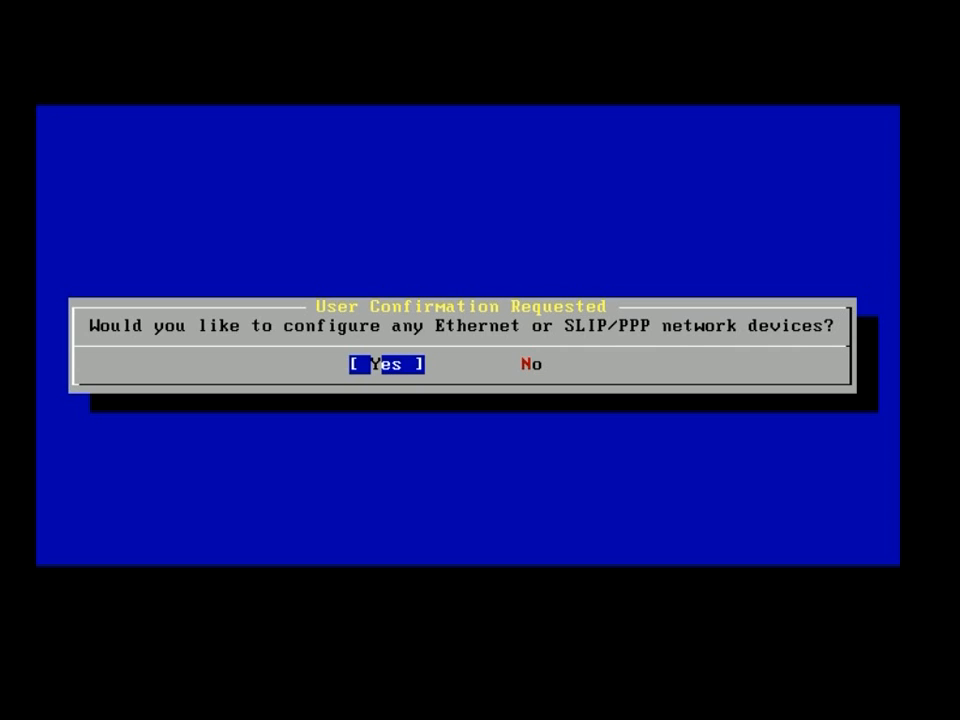
# Choose to configure the em0 Intel PRO/1000 interface and decline IPv6 configuration.
pyautogui.press('Return')
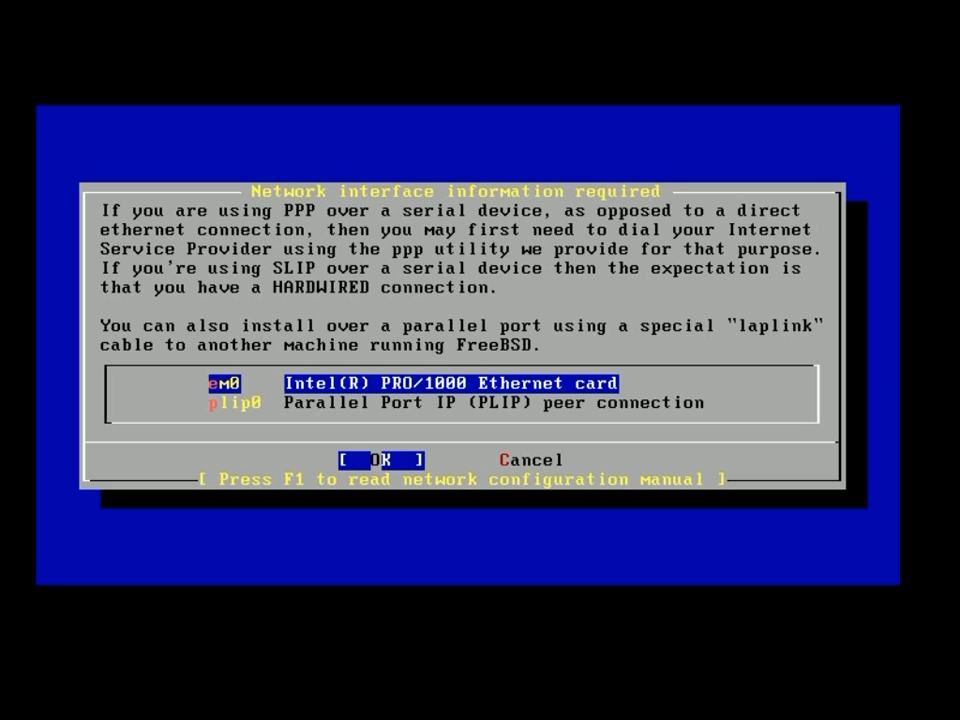
pyautogui.press('Return')
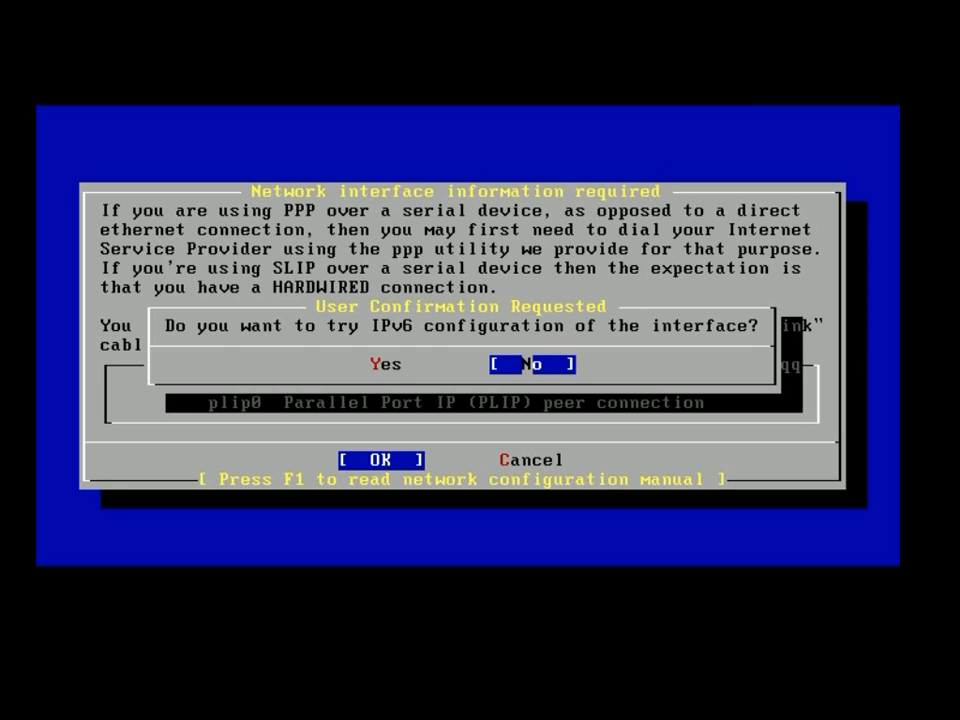
pyautogui.press('Return')
pyautogui.press('Return')
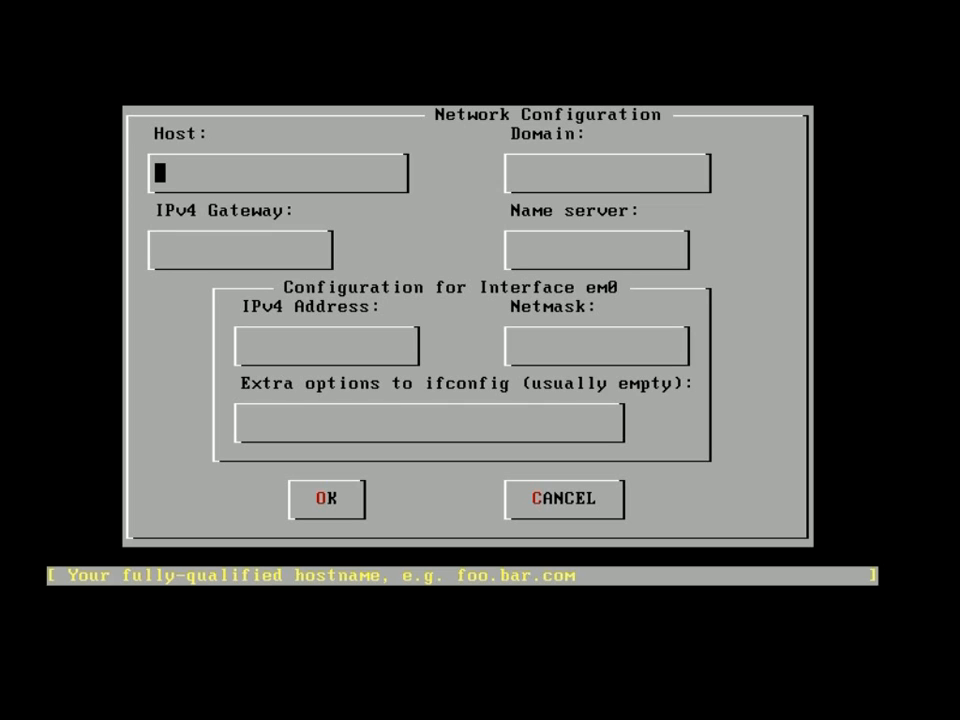
# Enter host server1, domain exampledomain.com, gateway 172.16.23.2, DNS 8.8.8.8, IP 172.16.23.193, and accept.
pyautogui.write('server1')
pyautogui.press('Tab')
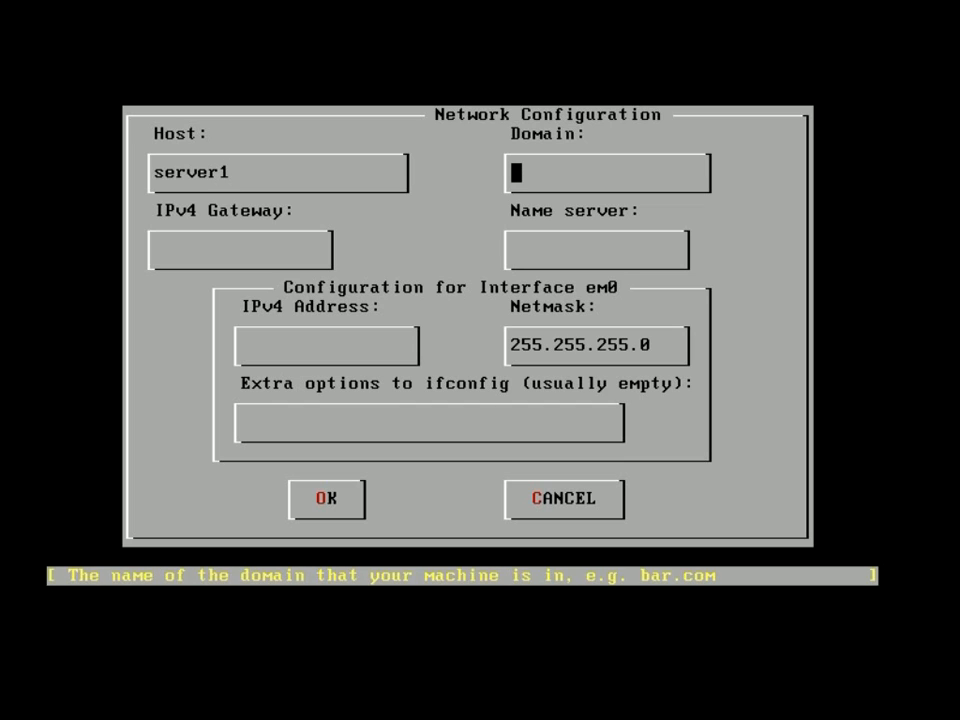
pyautogui.write('exampledomain.com')
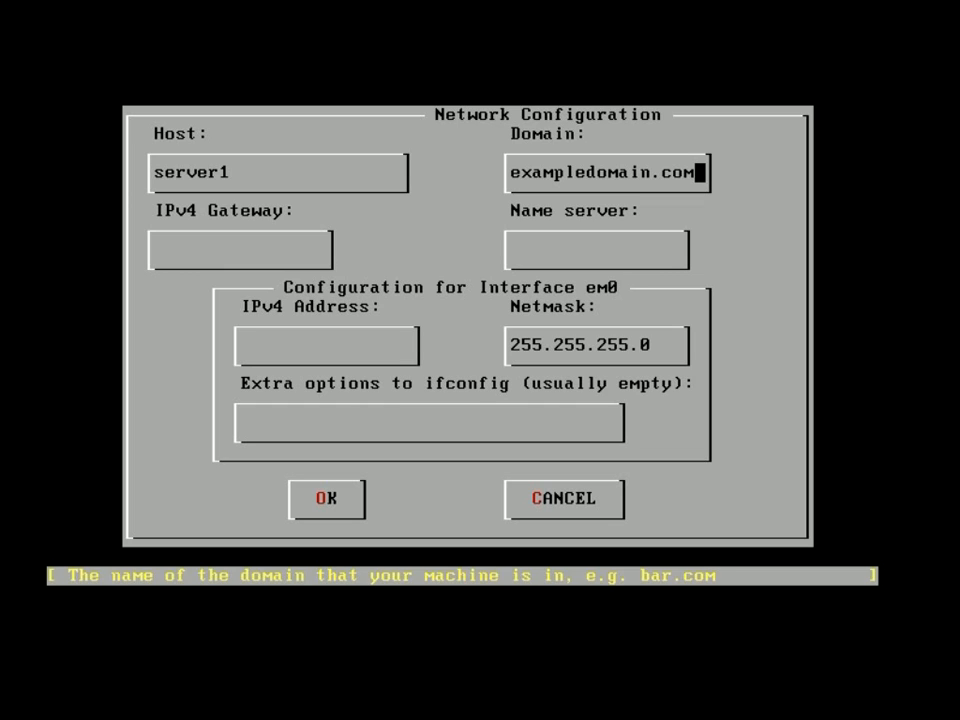
pyautogui.press('Tab')
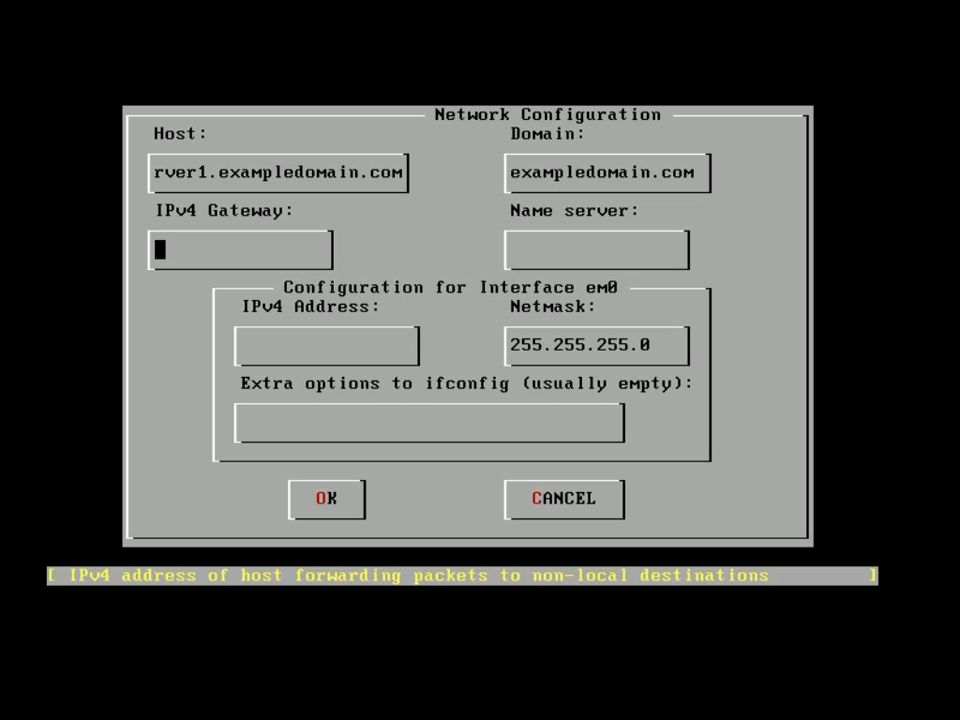
pyautogui.write('172.1')
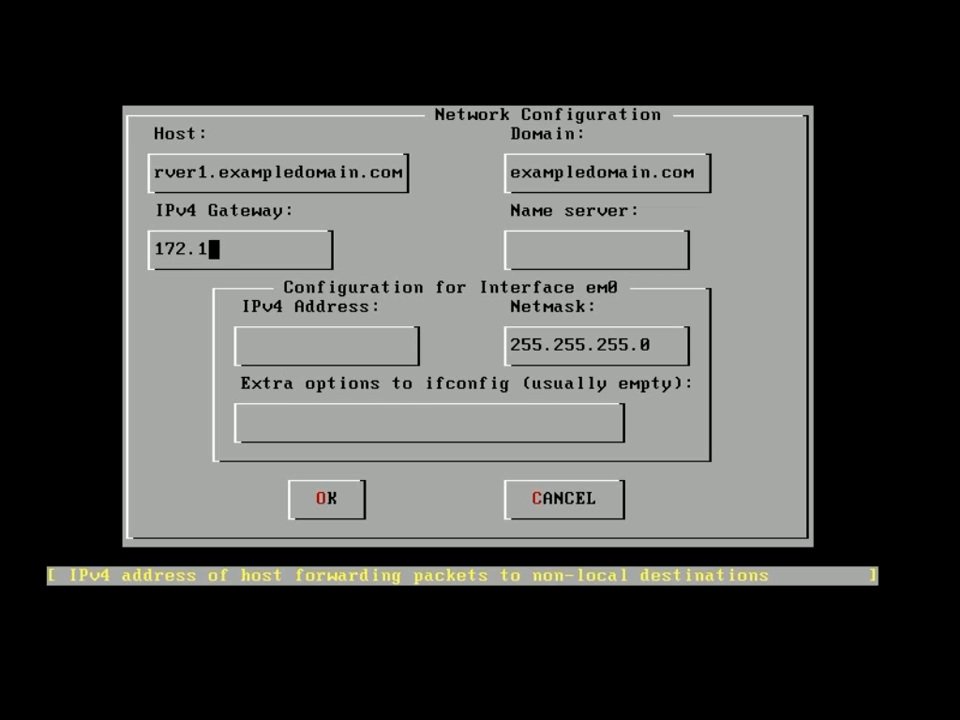
pyautogui.write('6.23.')
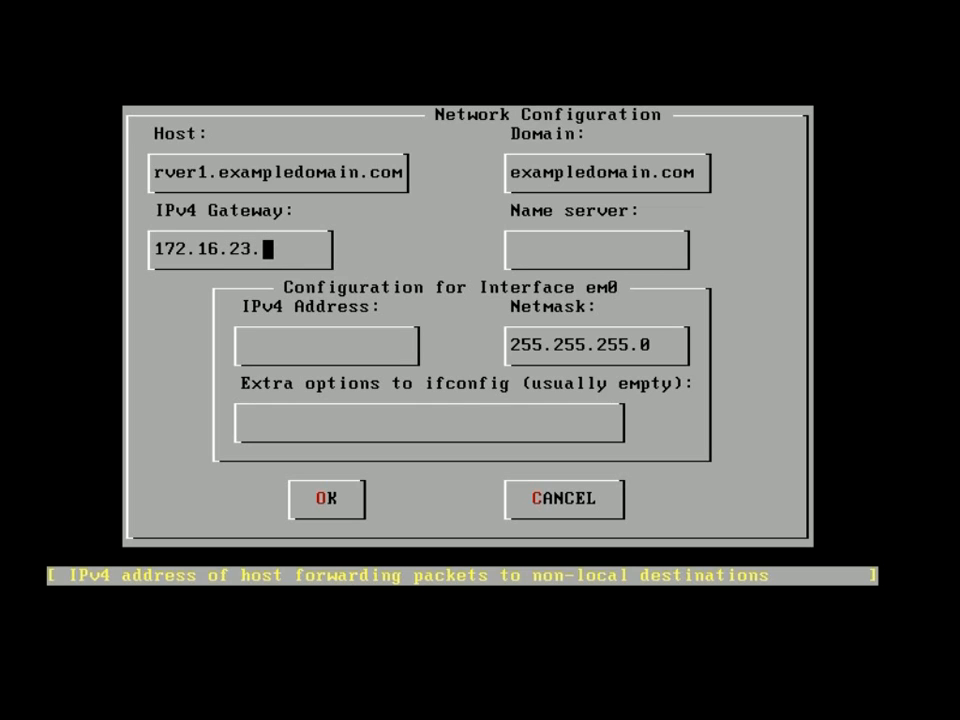
pyautogui.write('2')
pyautogui.press('Tab')
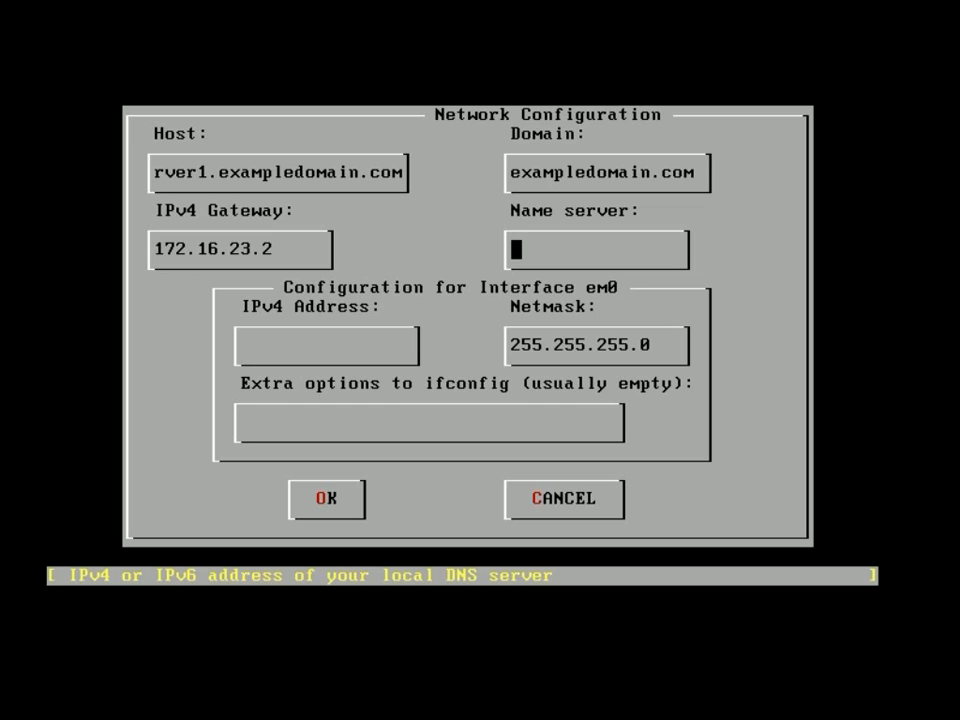
pyautogui.write('8.8.8.8')
pyautogui.press('Tab')
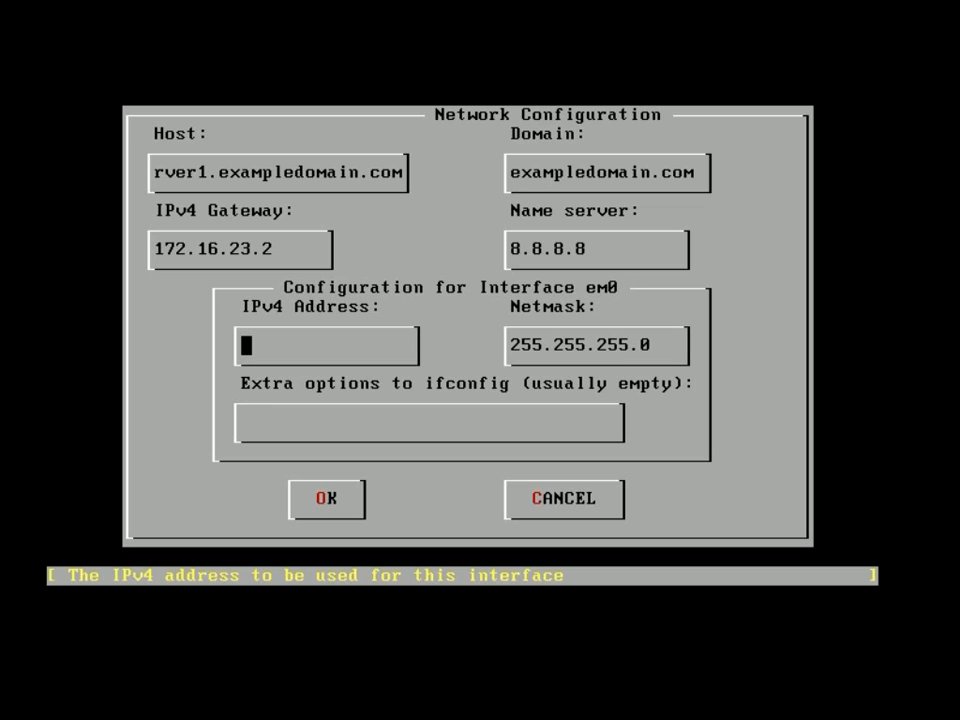
pyautogui.write('172')
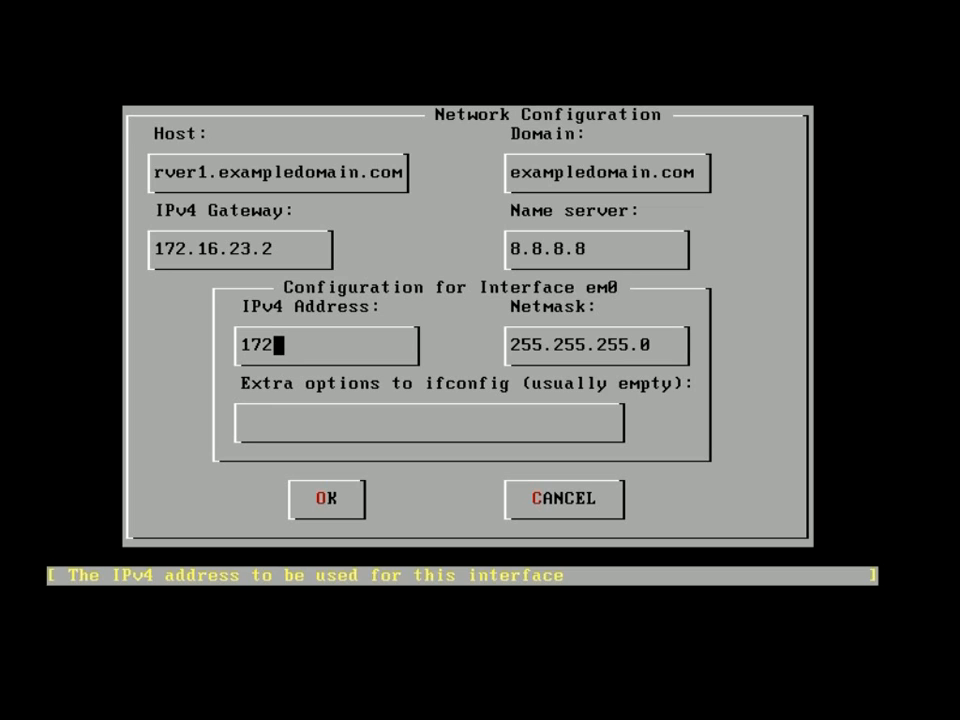
pyautogui.write('.16')
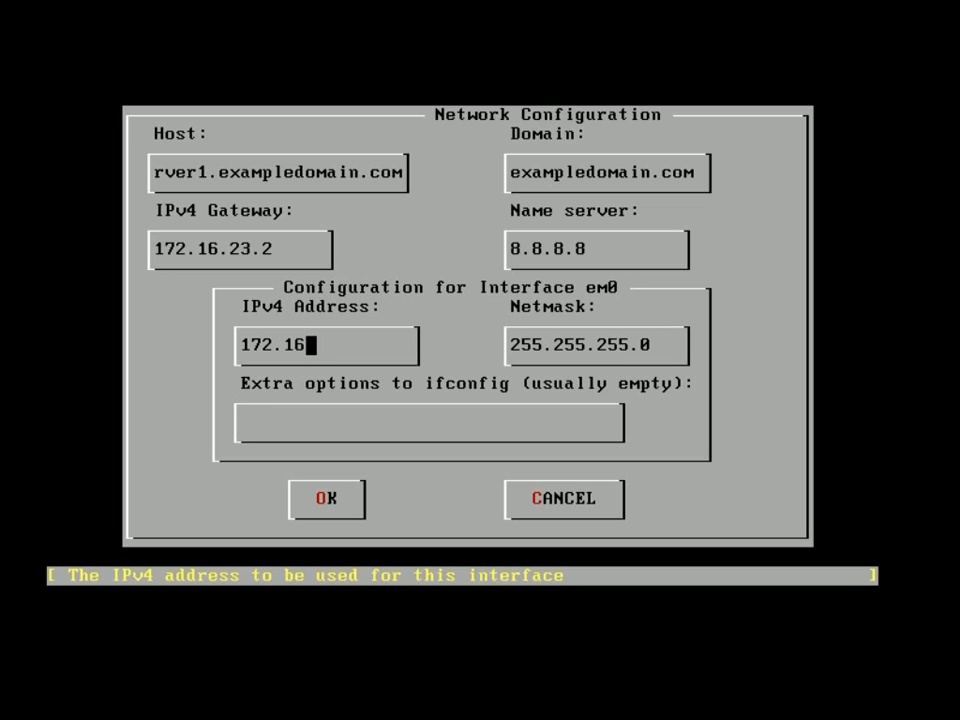
pyautogui.write('.23.193')
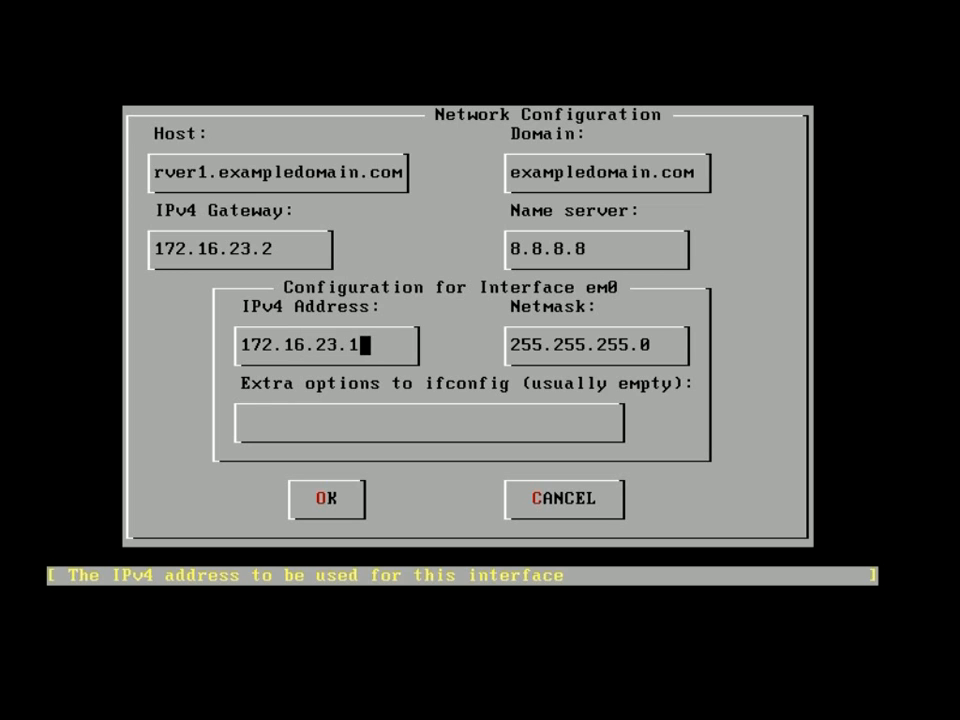
pyautogui.press('Tab')
pyautogui.press('Tab')
pyautogui.press('Tab')
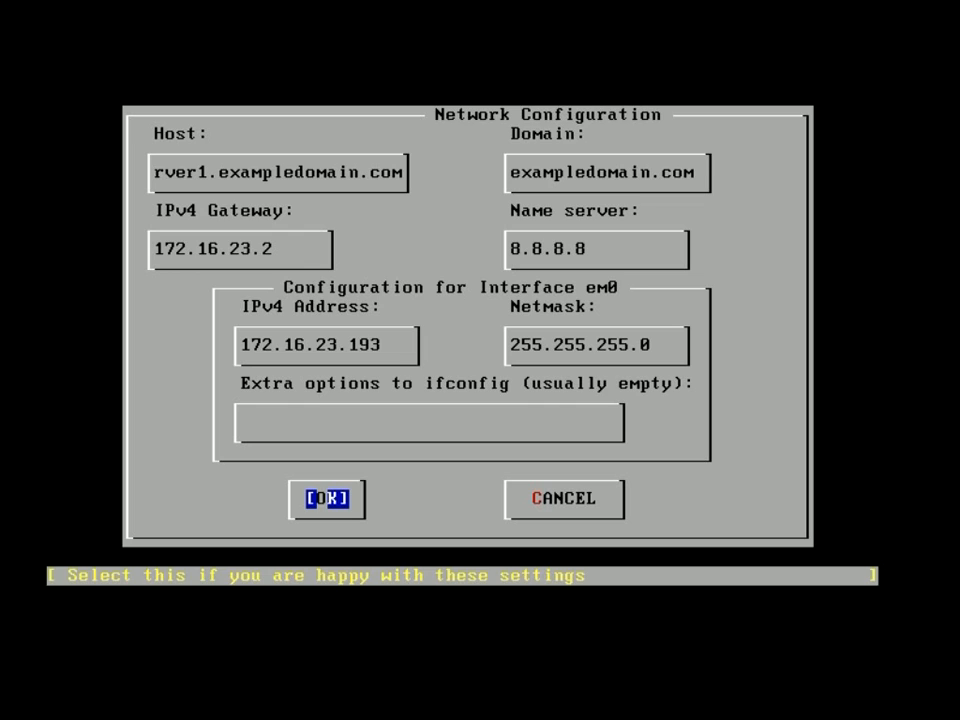
pyautogui.press('Return')
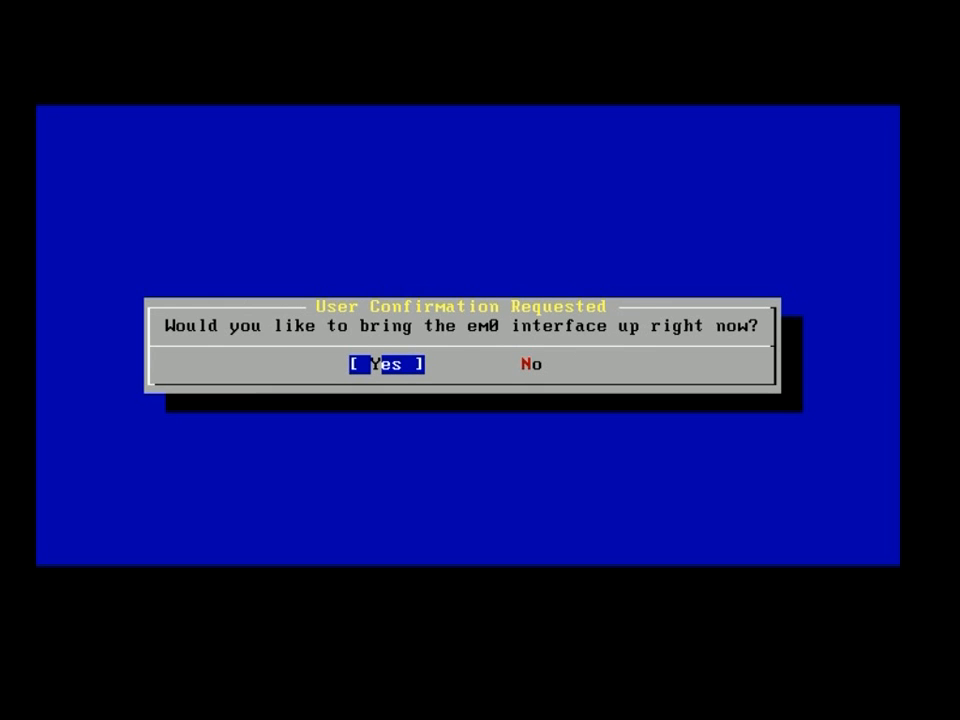
# Bring the em0 interface up now, and decline the network gateway and inetd services.
pyautogui.press('Return')
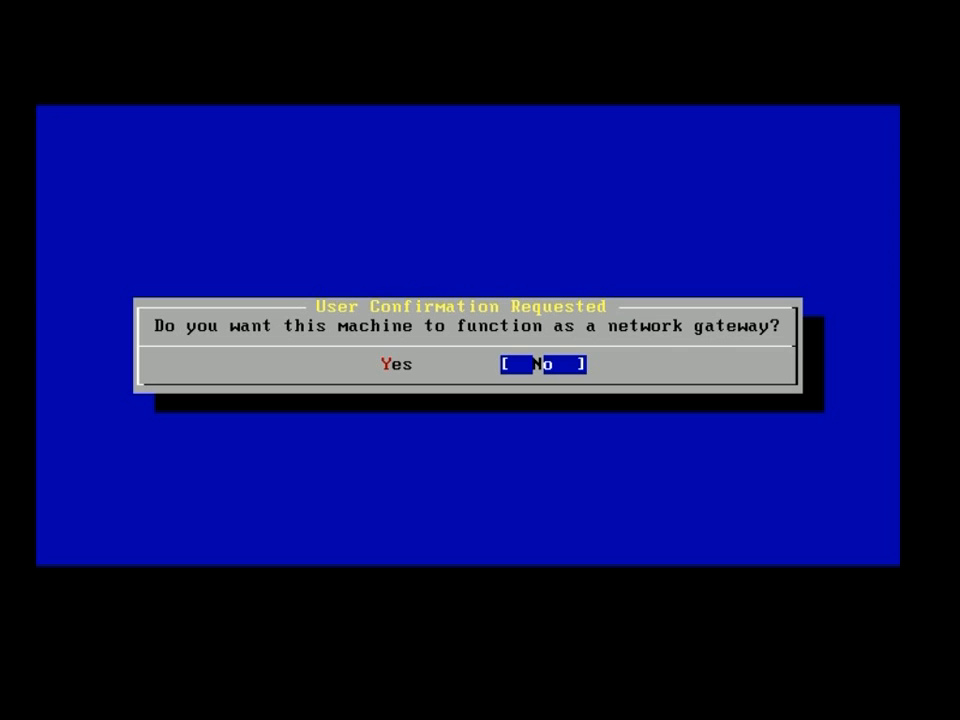
pyautogui.press('Return')
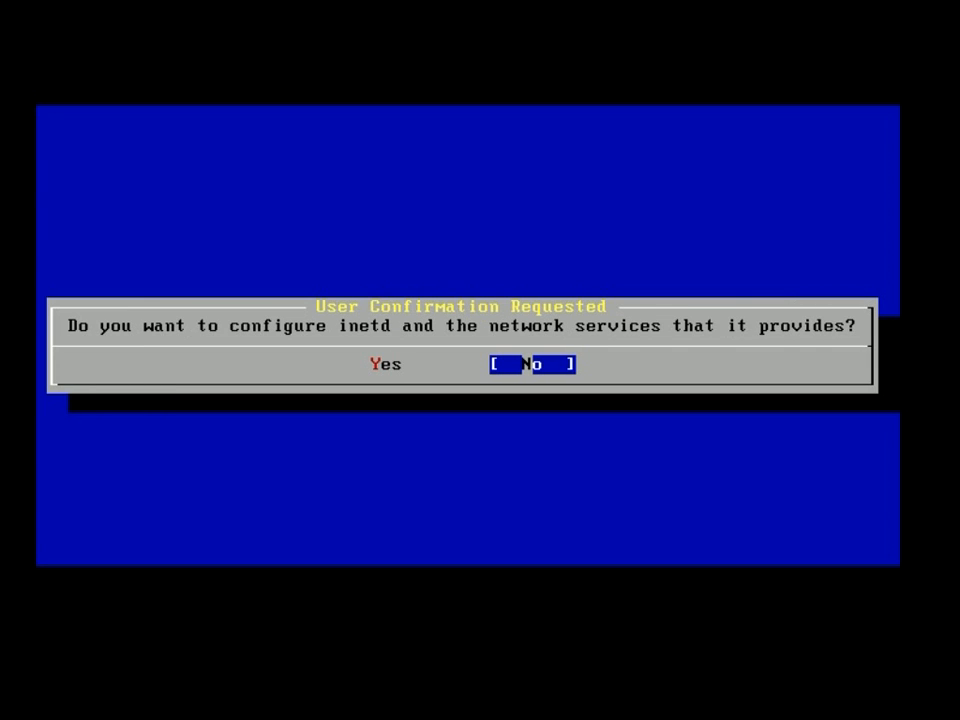
pyautogui.press('Return')
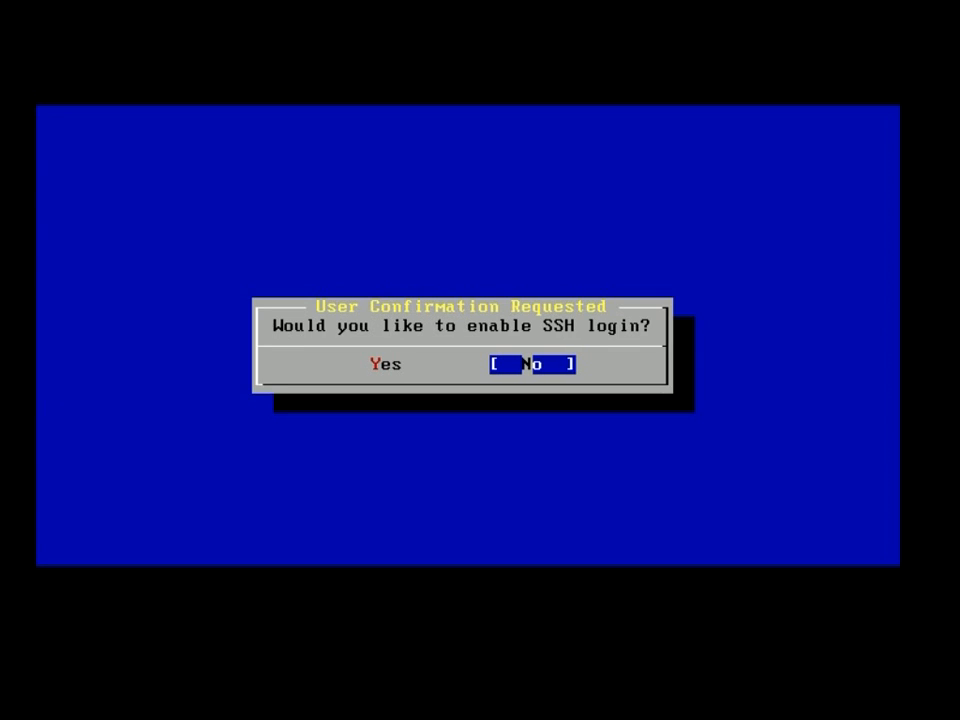
# Enable SSH login, and refuse anonymous FTP access and NFS server setup.
pyautogui.press('Left')
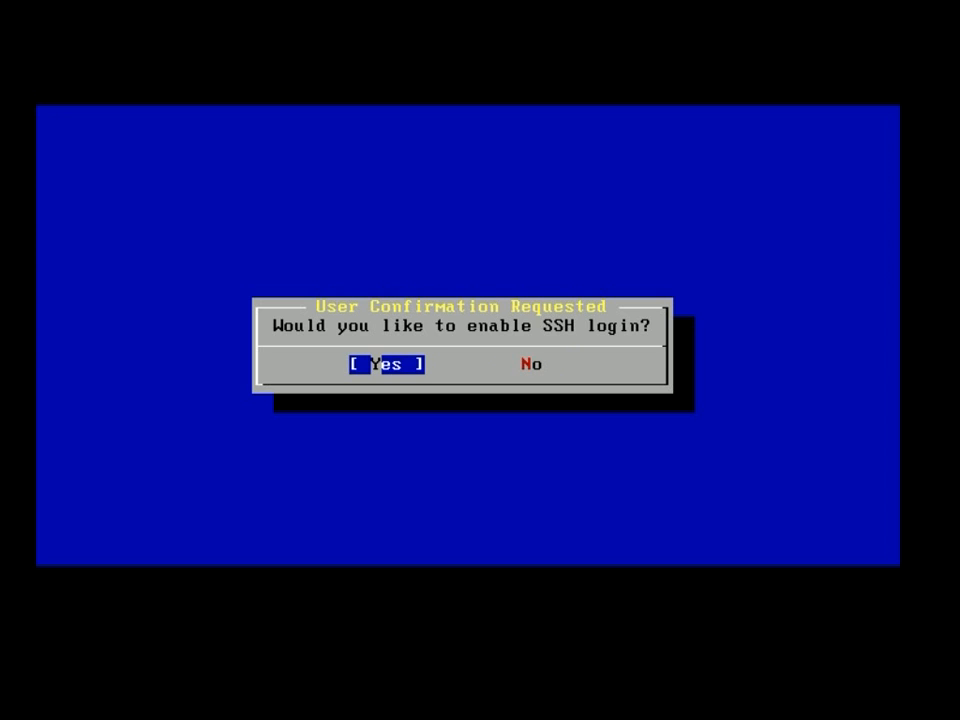
pyautogui.press('Return')
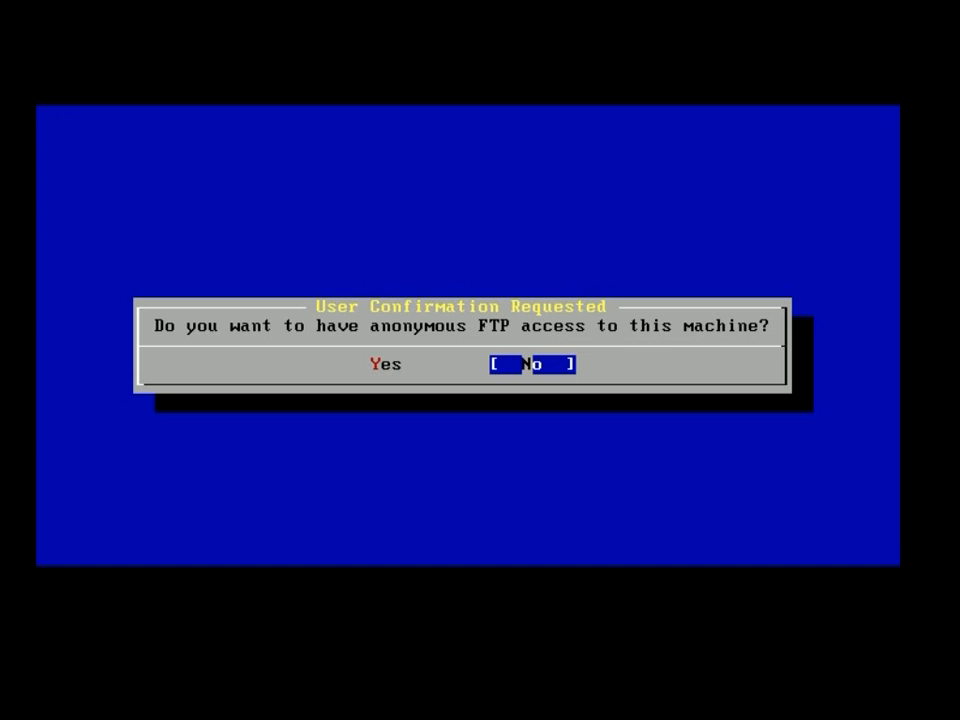
pyautogui.press('Return')
pyautogui.press('Return')
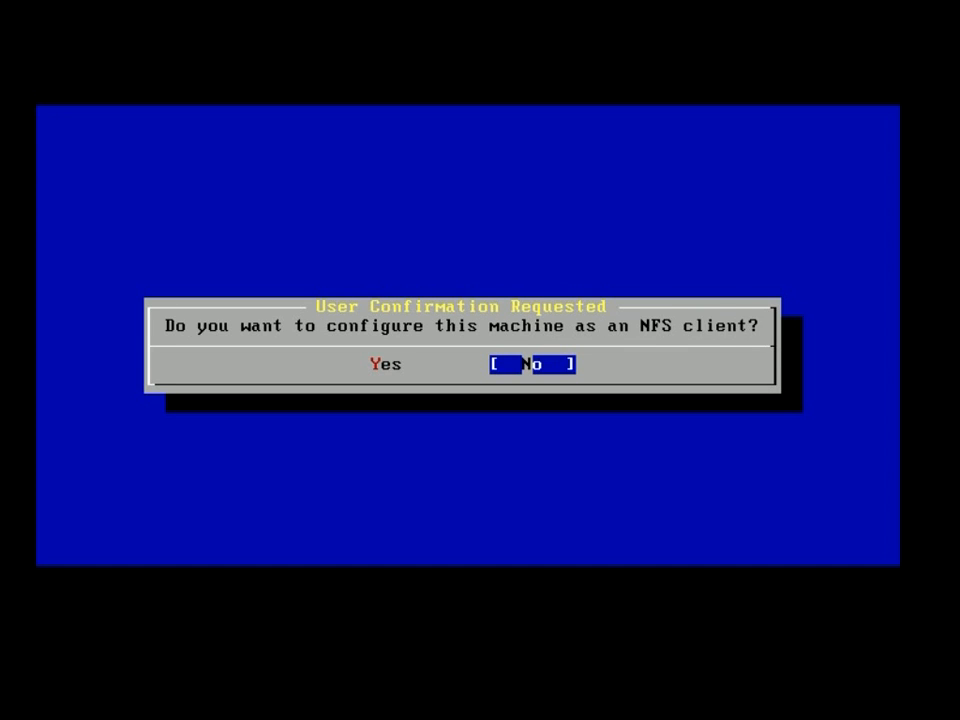
pyautogui.press('Return')
pyautogui.press('Return')
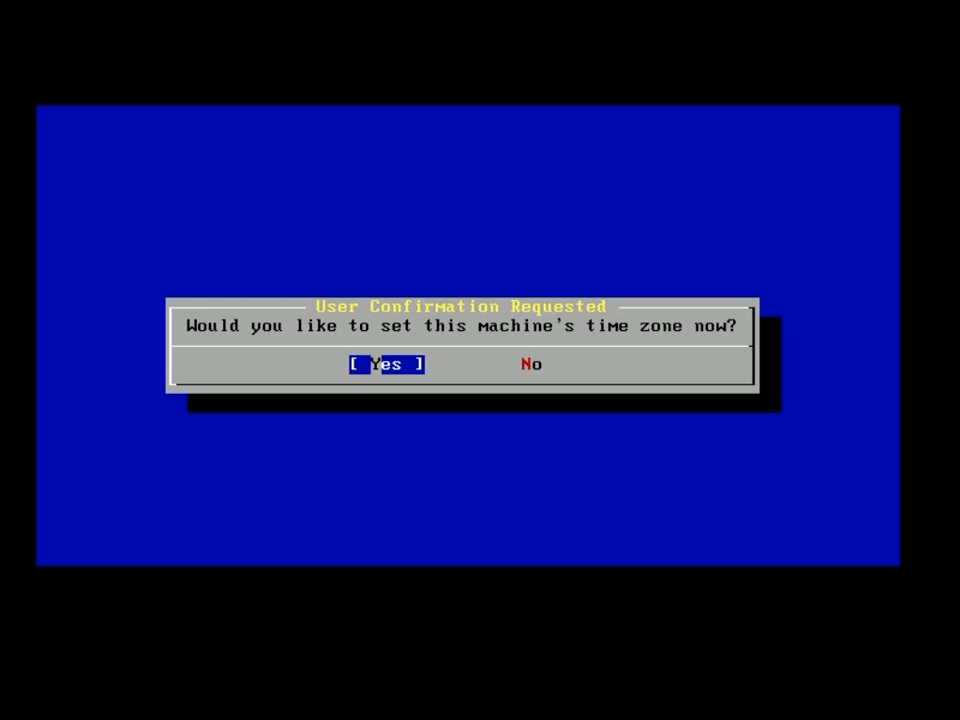
# Agree to set the time zone with the CMOS clock on local time, and pick the Europe region.
pyautogui.press('Return')
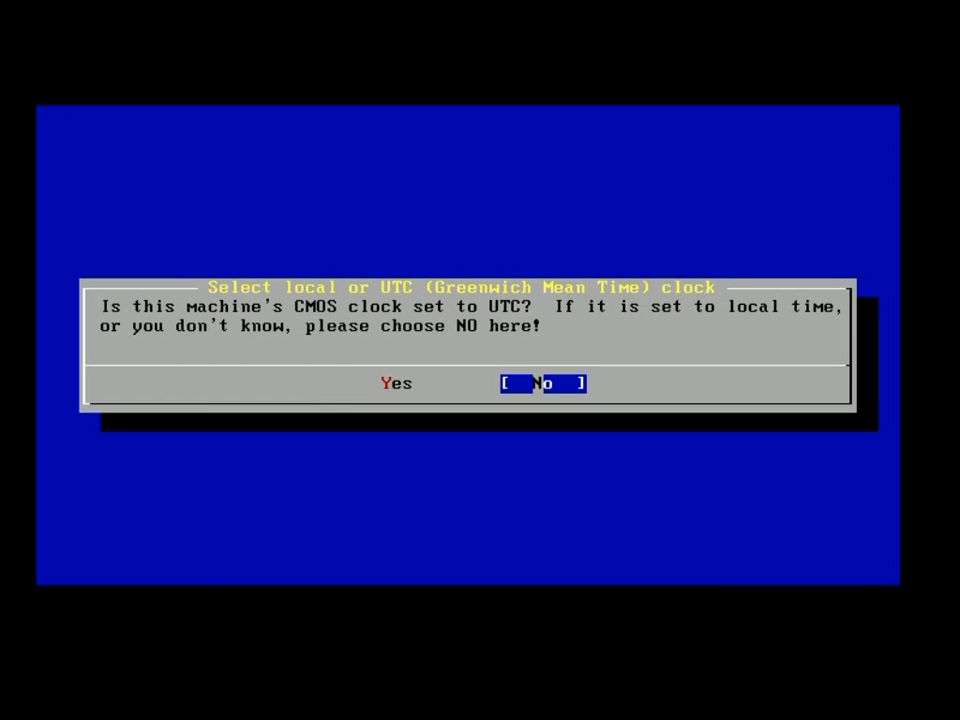
pyautogui.press('Return')
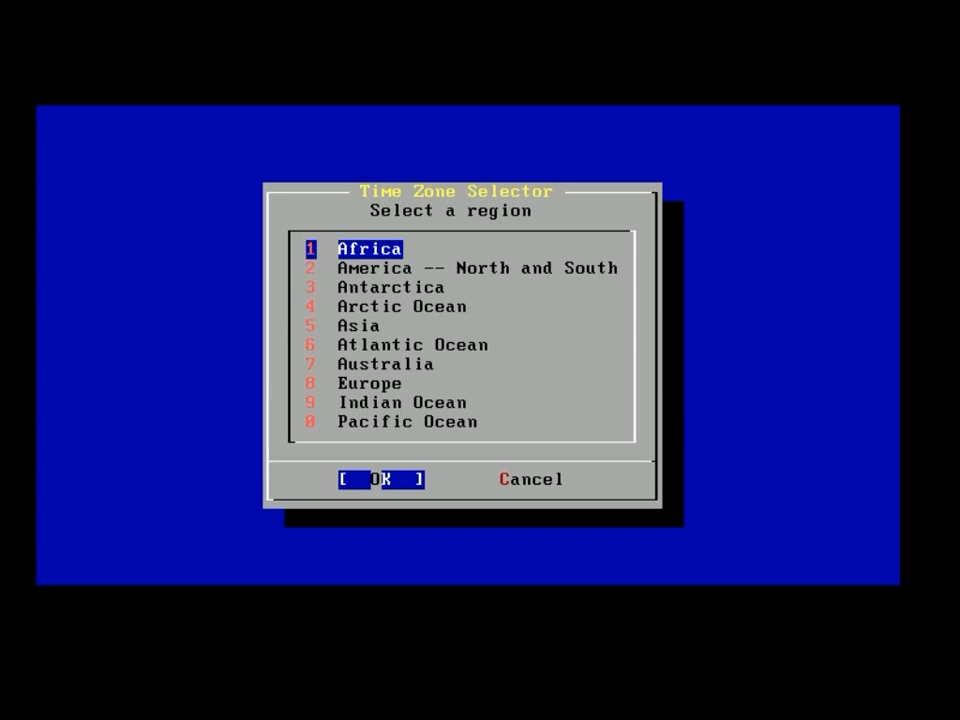
pyautogui.press('Down')
pyautogui.press('Down')
pyautogui.press('Down')
# Choose United Kingdom, accept GMT as the zone abbreviation, and answer no mouse.
pyautogui.press('Down')
pyautogui.press('Down')
pyautogui.press('Down')
pyautogui.press('Down')
pyautogui.press('Return')
pyautogui.press('Down')
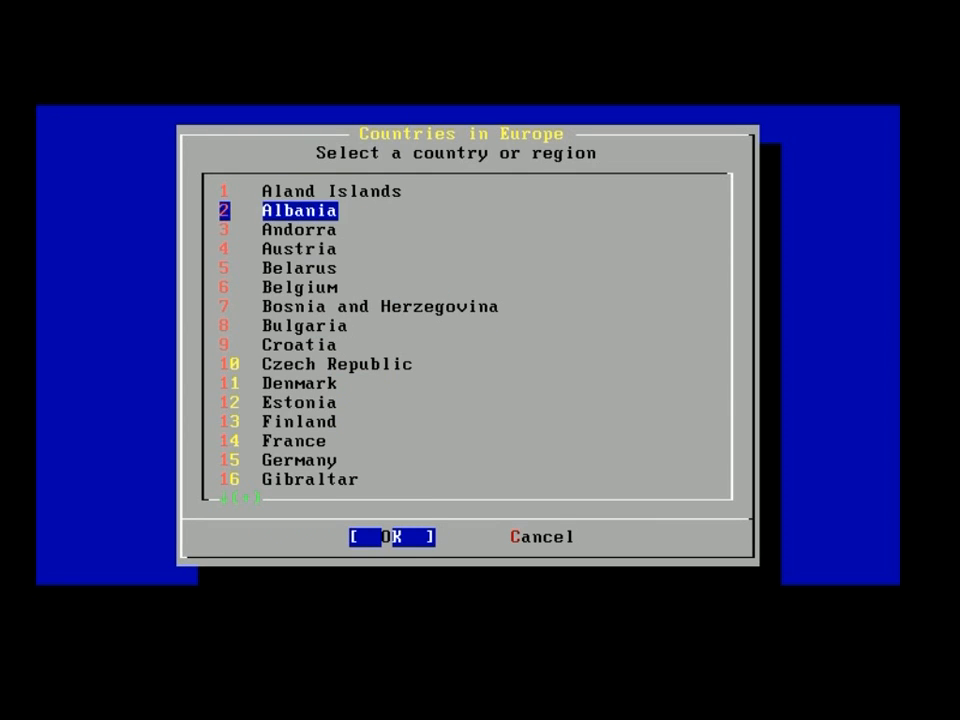
pyautogui.press('Down')
pyautogui.press('pagedown')
pyautogui.press('pagedown')
pyautogui.press('Down')
pyautogui.press('Down')
pyautogui.press('Down')
pyautogui.press('Down')
pyautogui.press('Down')
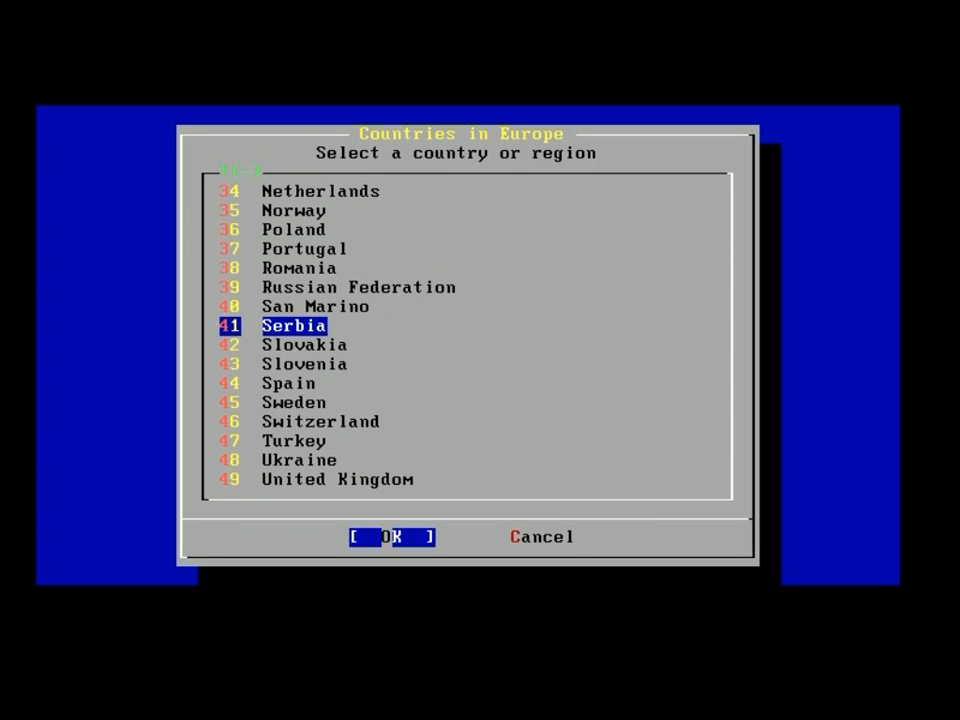
pyautogui.press('Down')
pyautogui.press('Down')
pyautogui.press('Down')
pyautogui.press('Down')
pyautogui.press('Down')
pyautogui.press('Down')
pyautogui.press('Down')
pyautogui.press('Down')
pyautogui.press('Return')
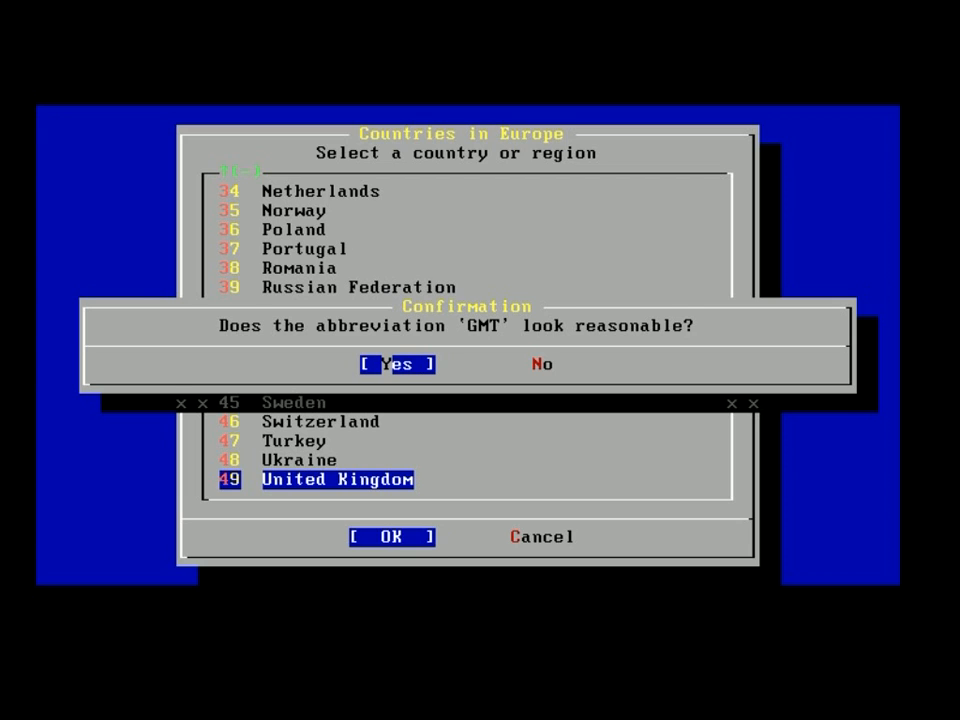
pyautogui.press('Return')
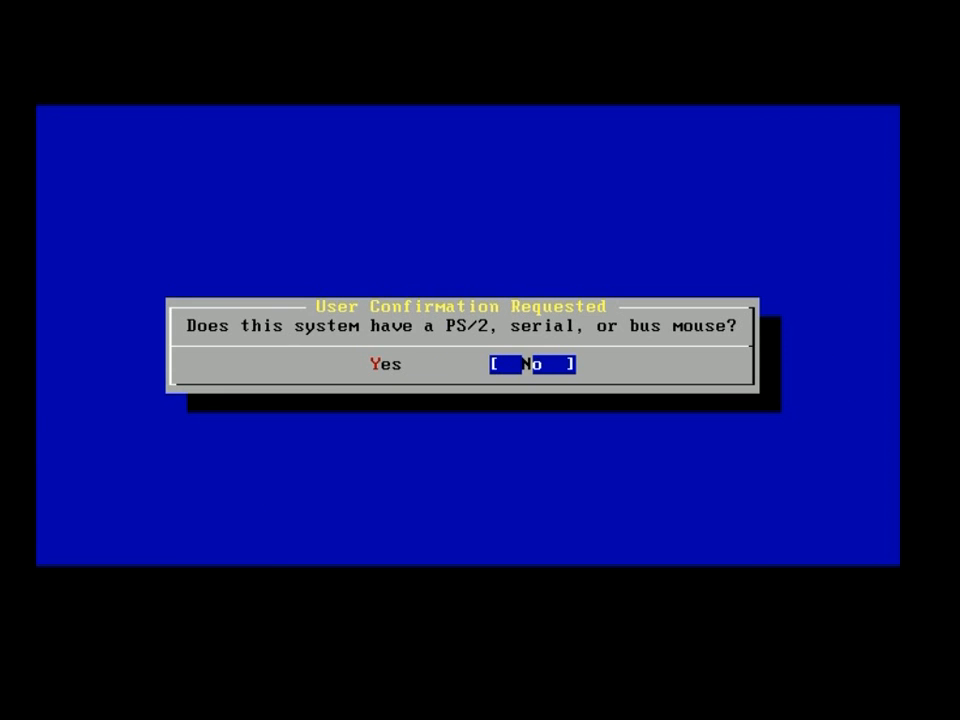
pyautogui.press('Return')
# Skip browsing the package collection and adding initial user accounts.
pyautogui.press('Right')
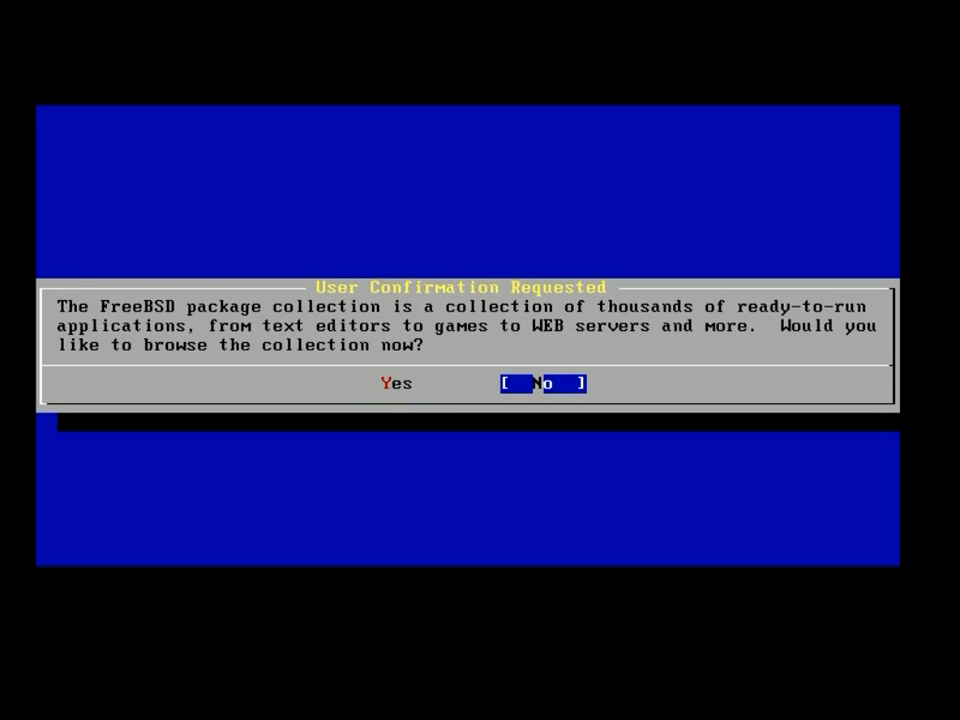
pyautogui.press('Return')
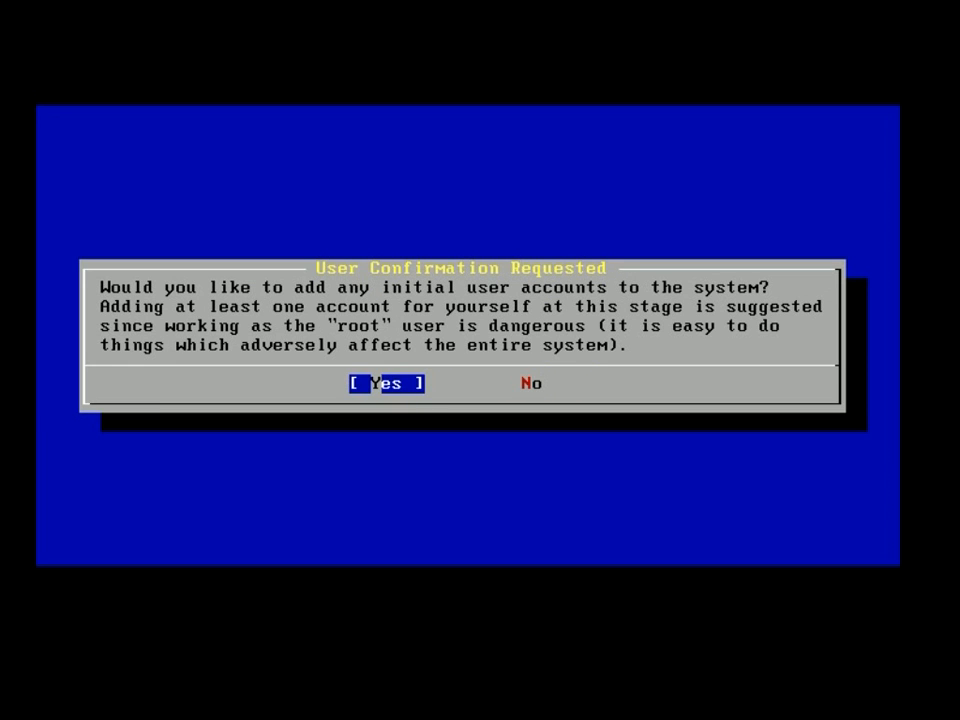
pyautogui.press('Right')
pyautogui.press('Return')
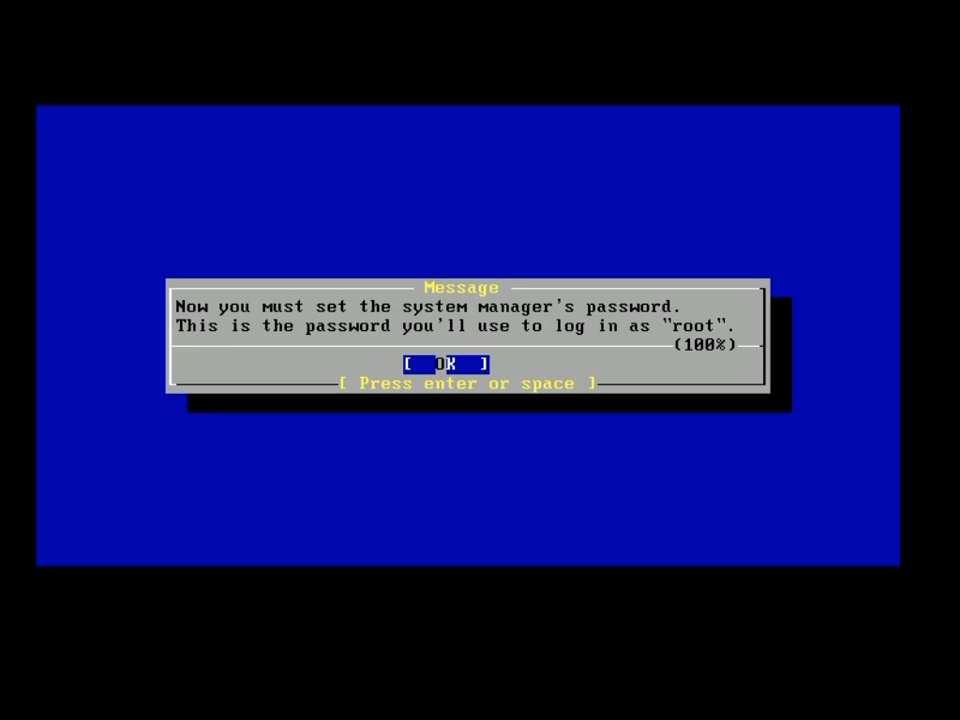
# Set the root password and decline the general configuration menu.
pyautogui.press('Return')
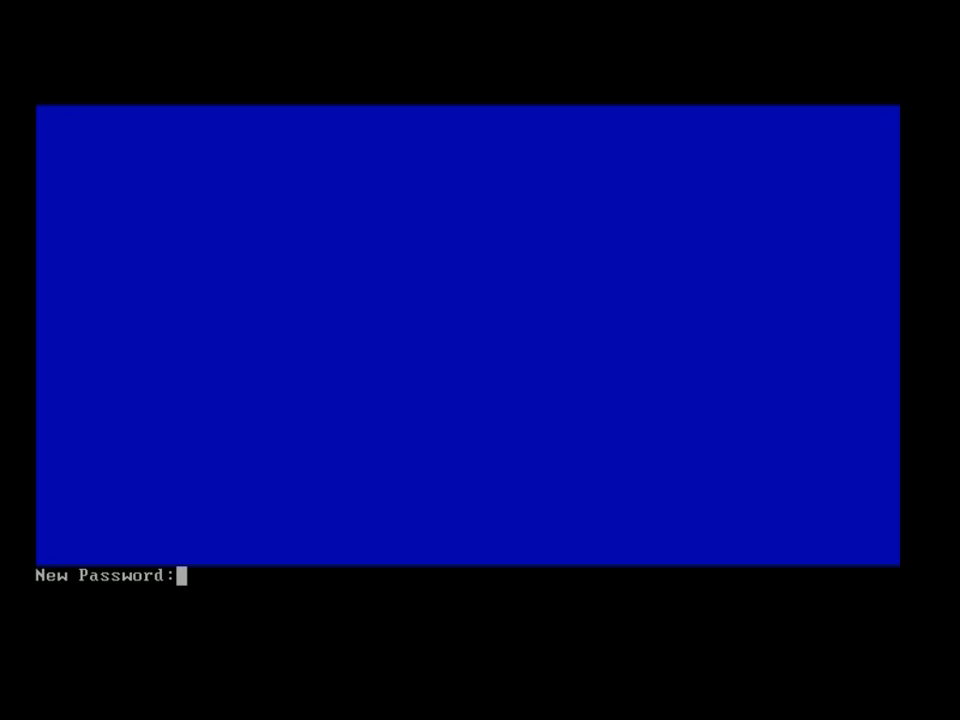
pyautogui.press('Return')
pyautogui.press('Return')
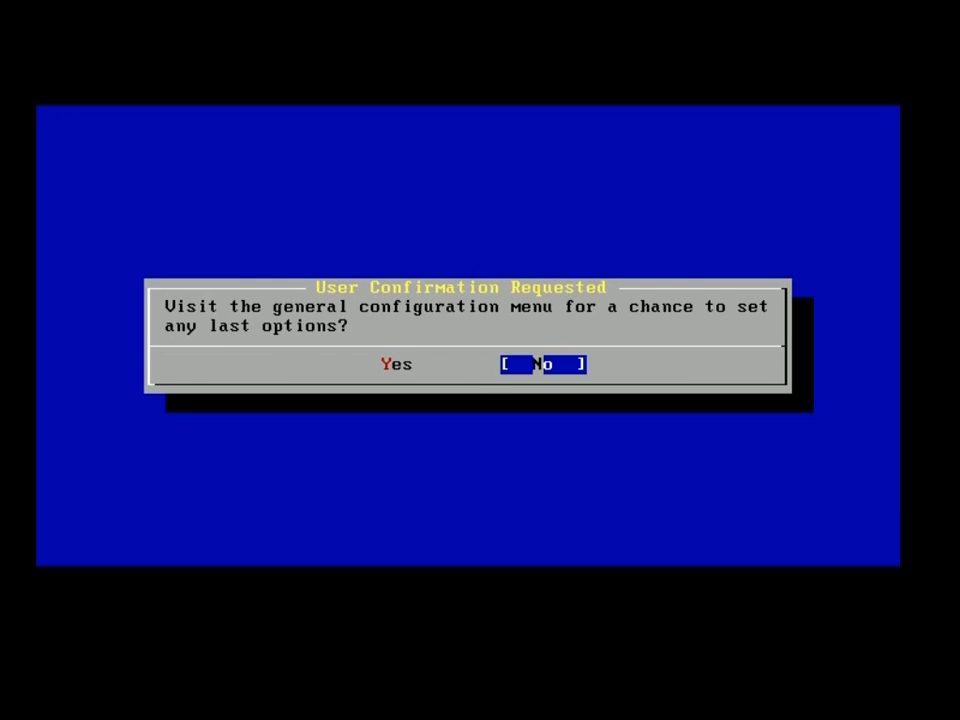
pyautogui.press('Return')
pyautogui.press('Tab')
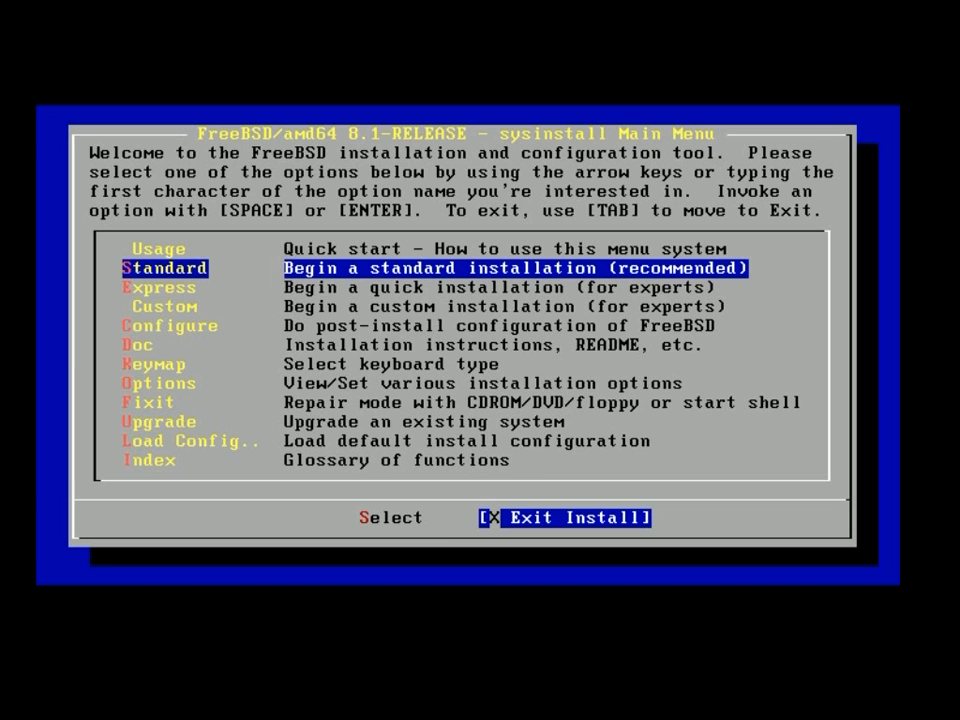
# Exit the installer, confirm the reboot, and acknowledge the remove-media notice.
pyautogui.press('Return')
pyautogui.press('Left')
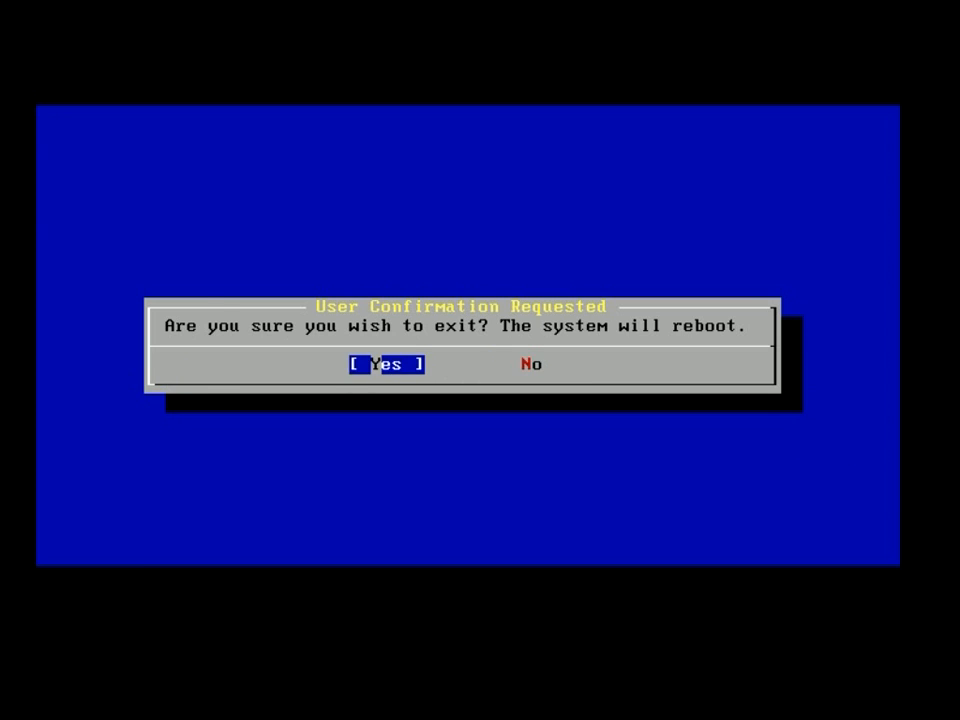
pyautogui.press('Return')
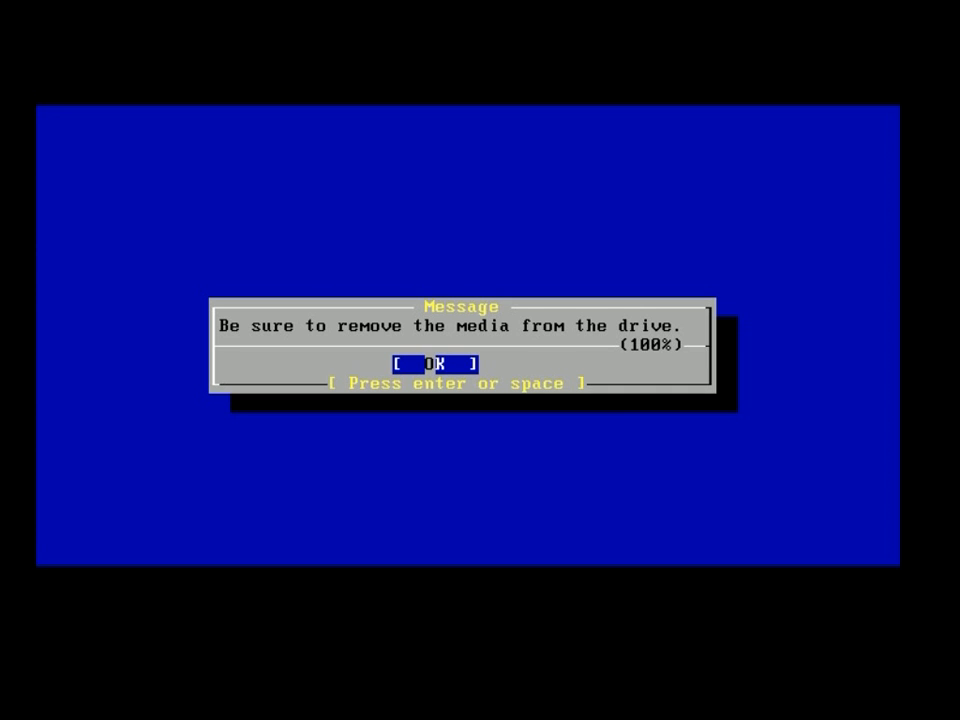
pyautogui.press('Return')
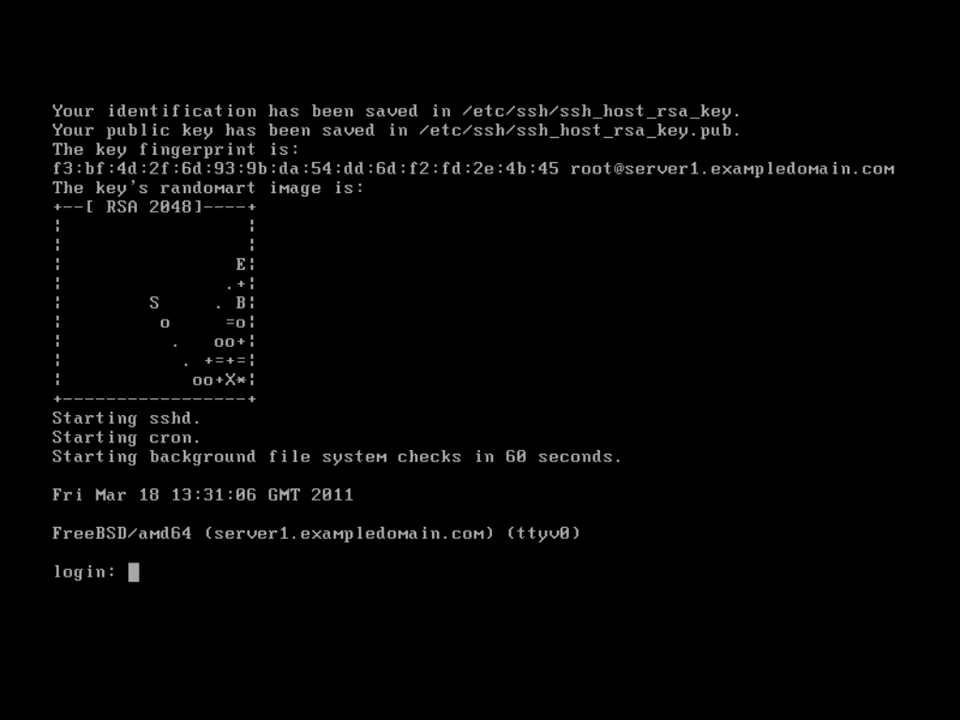
pyautogui.write('root')
pyautogui.press('Return')
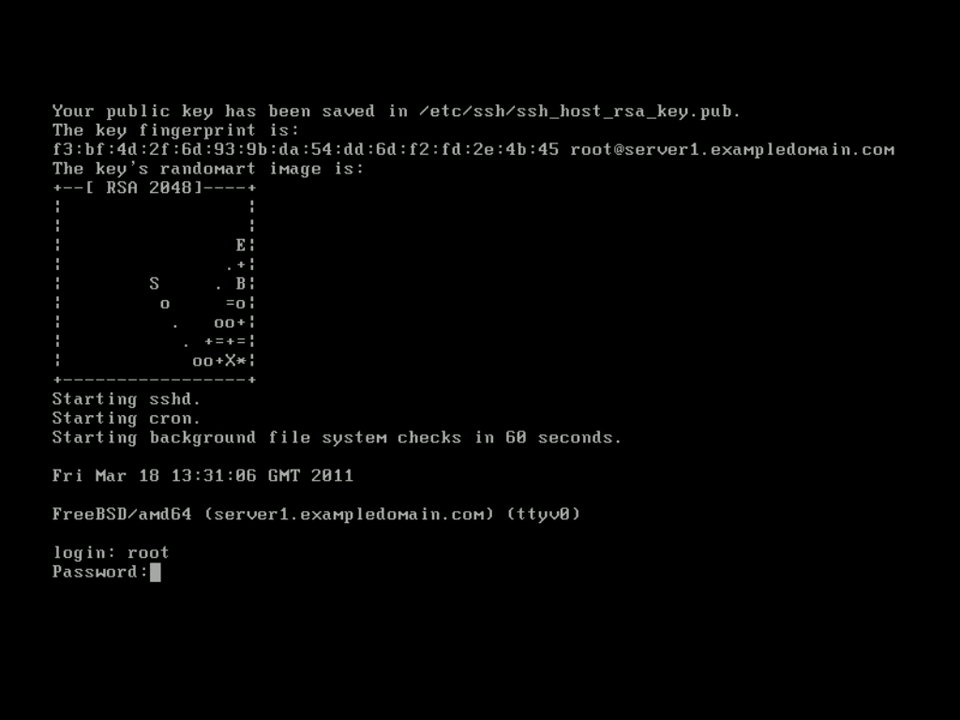
pyautogui.press('Return')
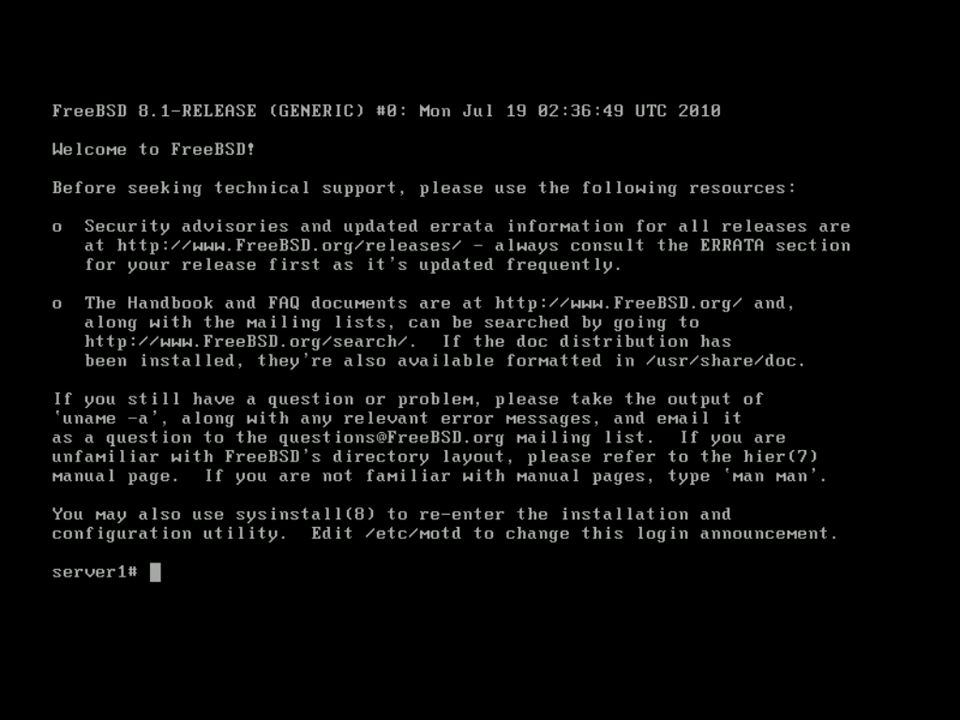
# Download letmein.sh (753 B) from hybridcluster.net with fetch, then begin typing 'chmod +x letmmein.sh'.
pyautogui.write('fetch -o letmein.sh http://hybridcluster.net/')
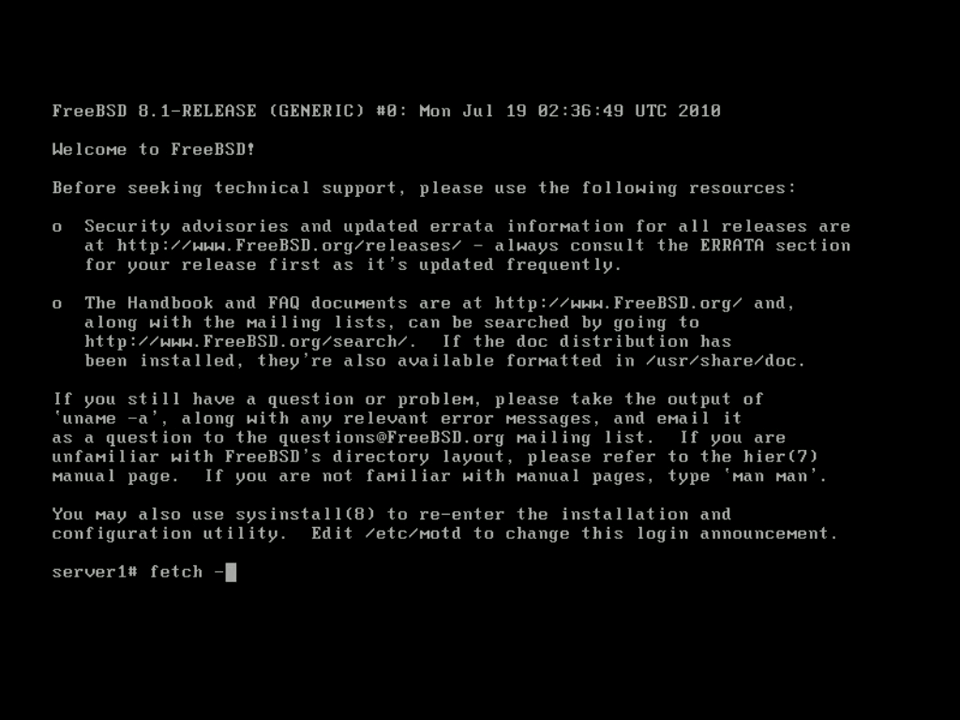
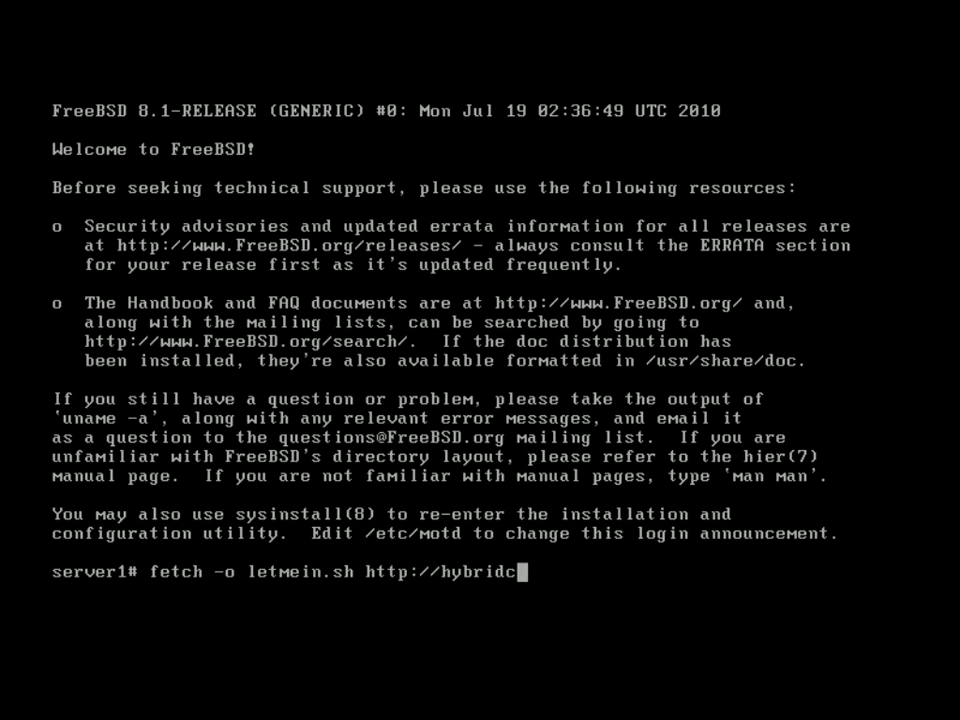
# Download letmein.sh (753 B) from hybridcluster.net with fetch, then begin typing 'chmod +x letmmein.sh'.
pyautogui.write('letmein.sh')
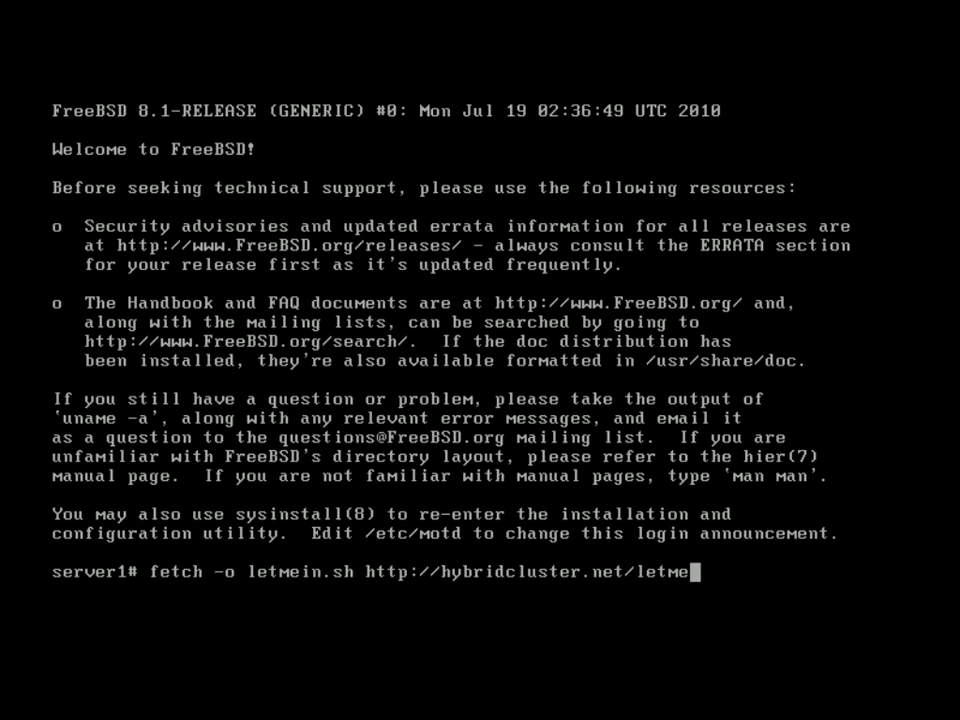
pyautogui.press('Return')
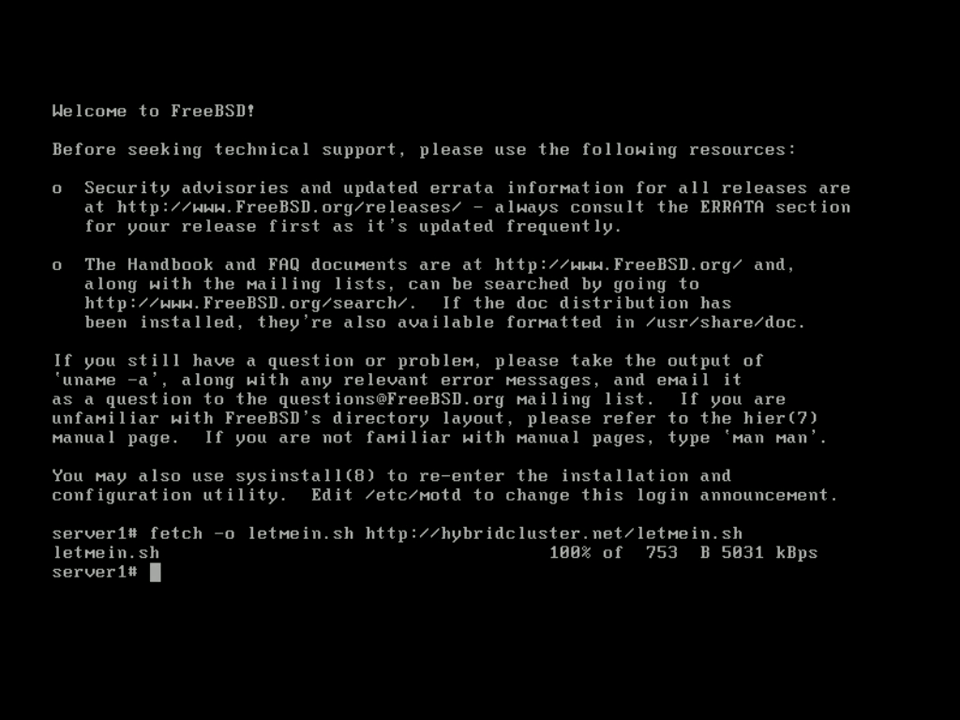
pyautogui.write('chmod +x letmein.sh')
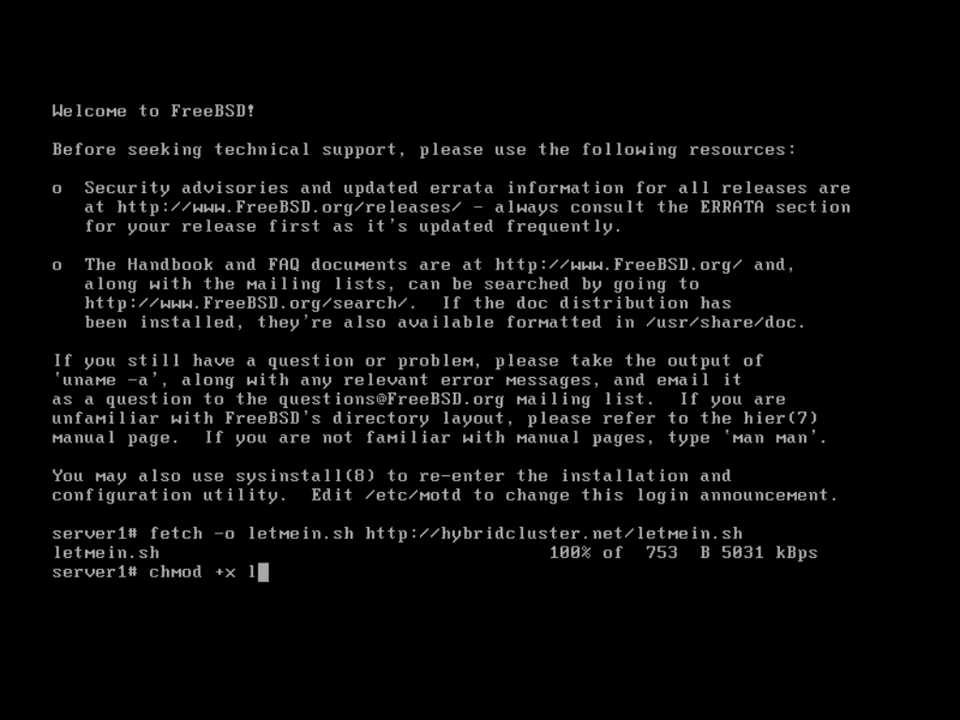
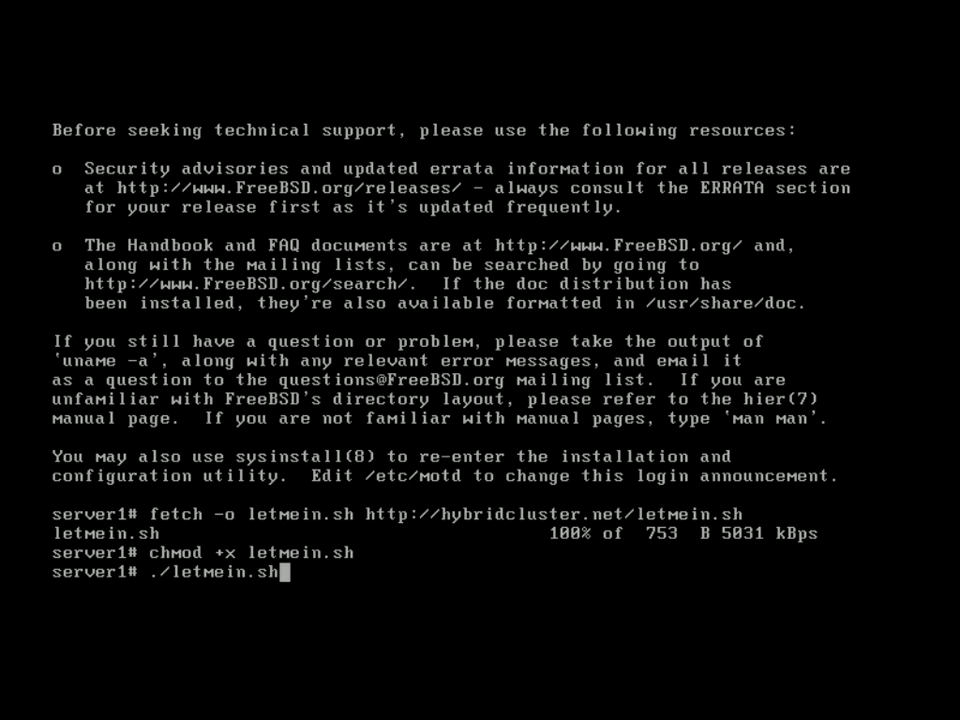
# Execute ./letmein.sh to restart sshd and print the server IP 172.16.23.193.
pyautogui.press('Return')
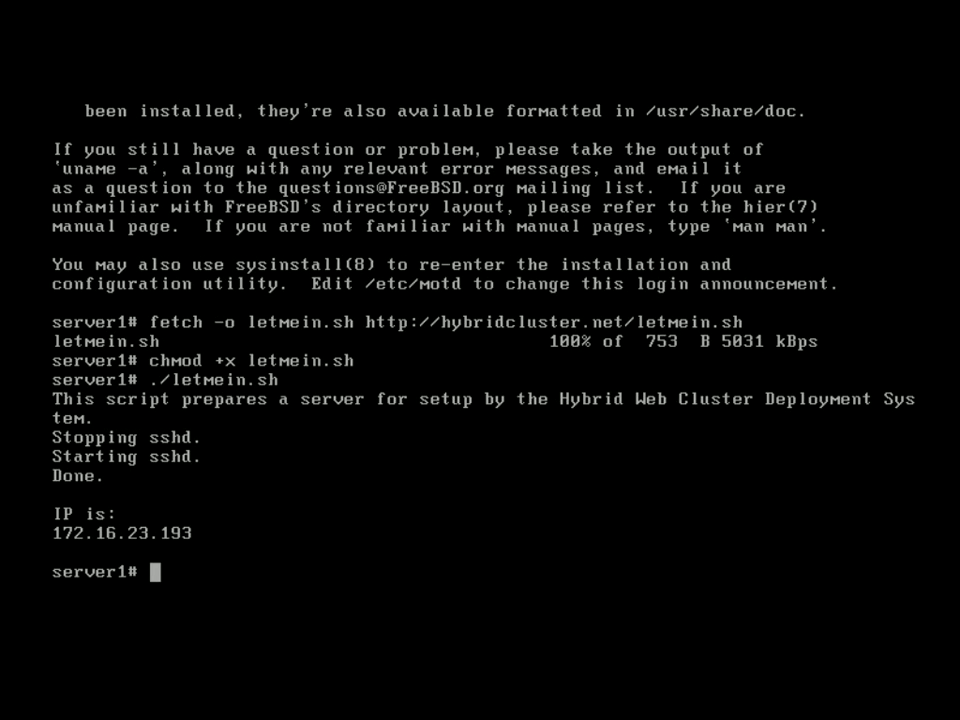